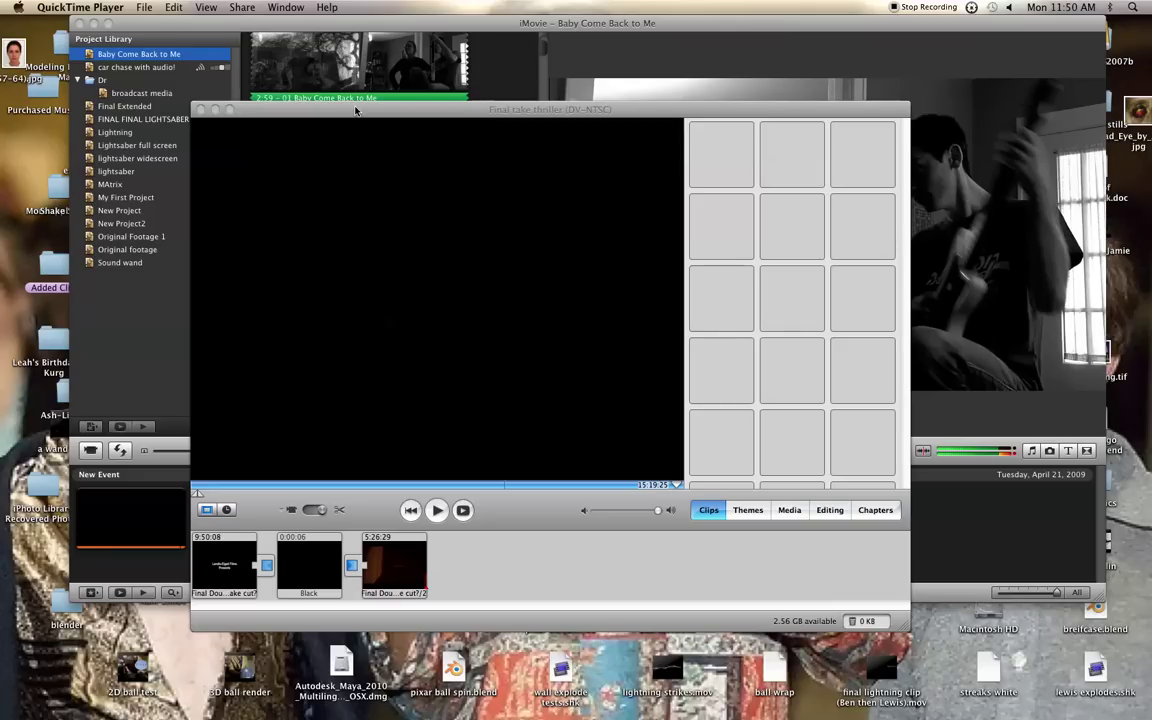
# - Shift the Baby Come Back to Me library window right and bring it in front of iMovie HD's project
pyautogui.click(389, 27)
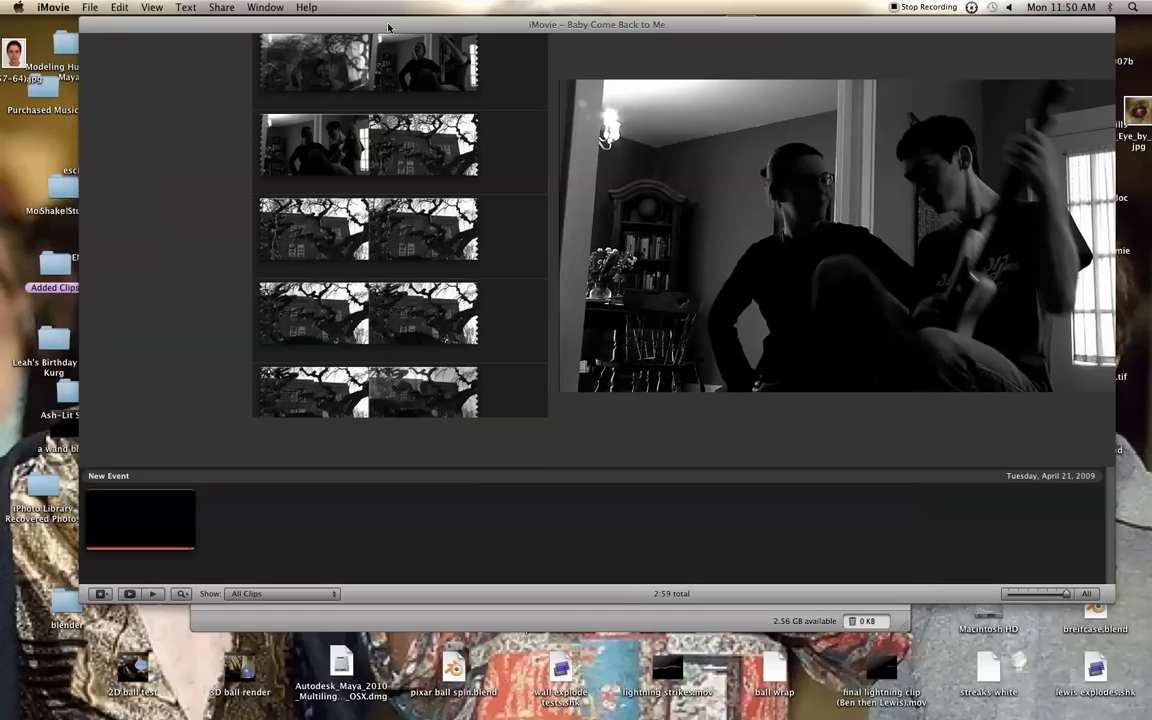
pyautogui.moveTo(389, 27); pyautogui.dragTo(373, 28)
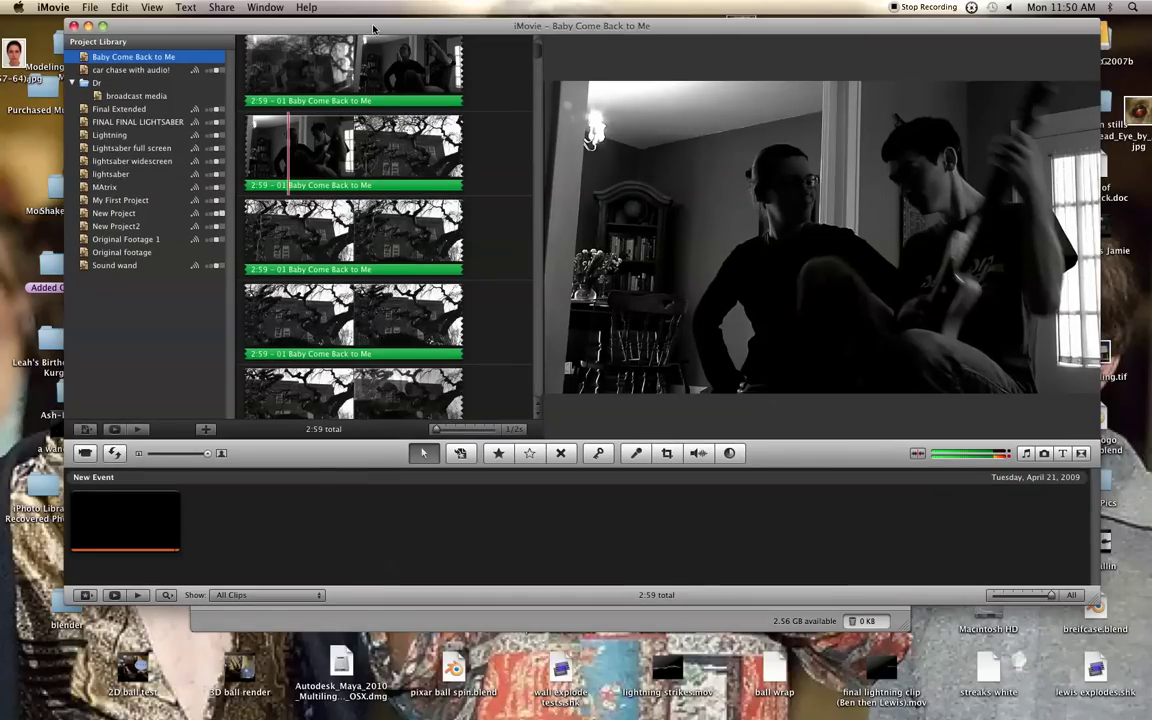
pyautogui.moveTo(373, 28); pyautogui.dragTo(707, 36)
pyautogui.click(270, 104)
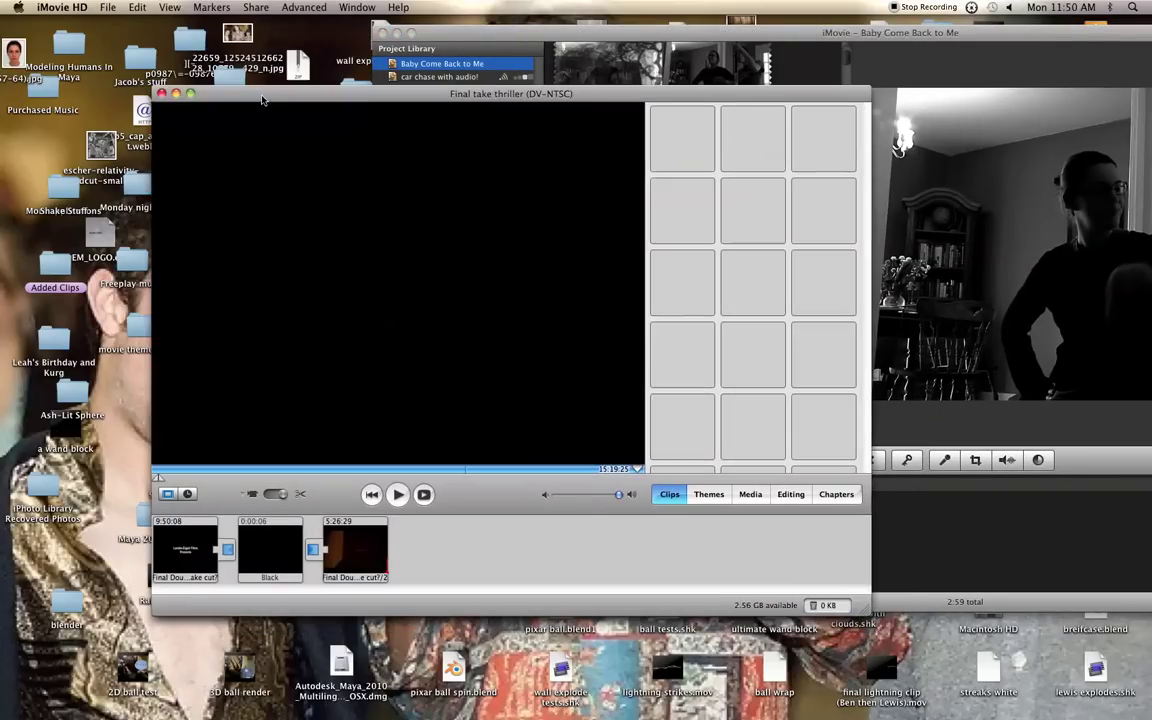
pyautogui.moveTo(262, 100); pyautogui.dragTo(263, 99)
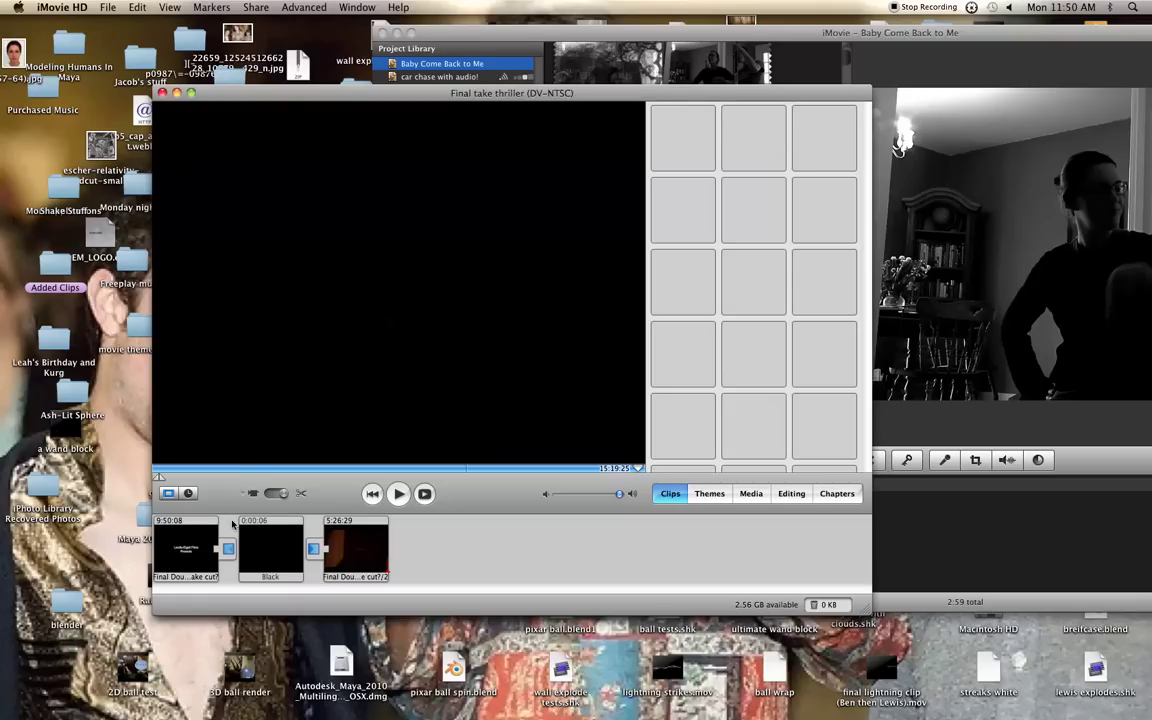
pyautogui.click(503, 34)
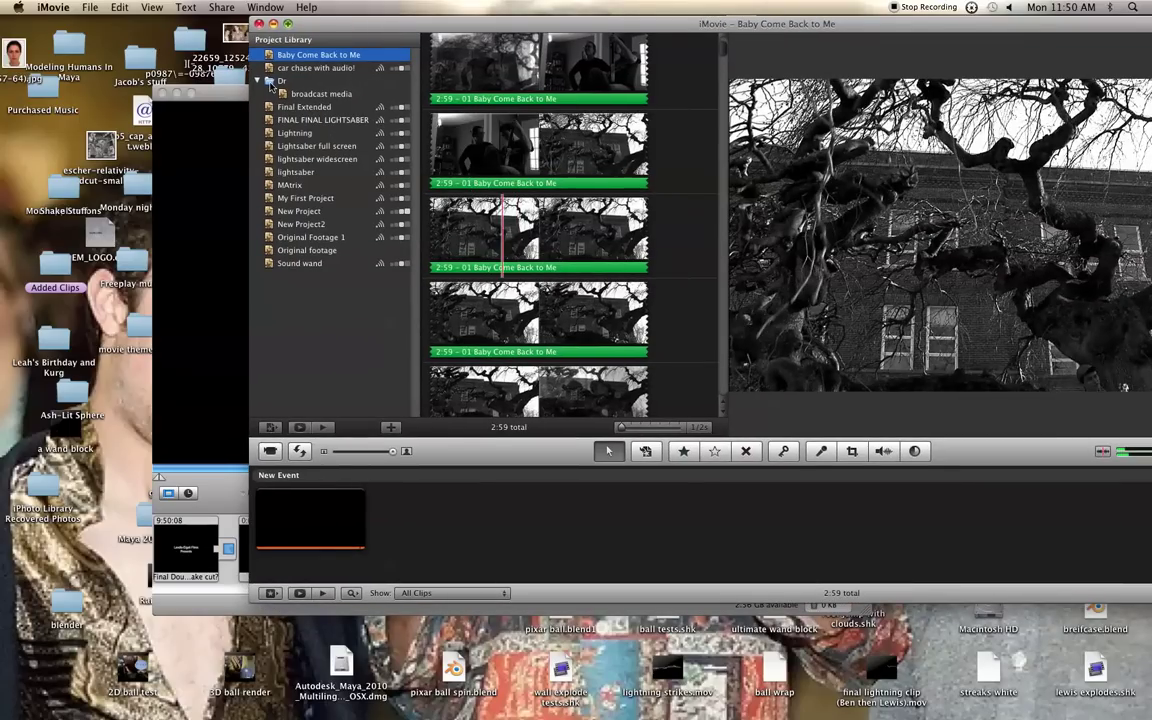
# - Bring iMovie HD's Final take thriller project window in front of the iMovie library
pyautogui.click(222, 86)
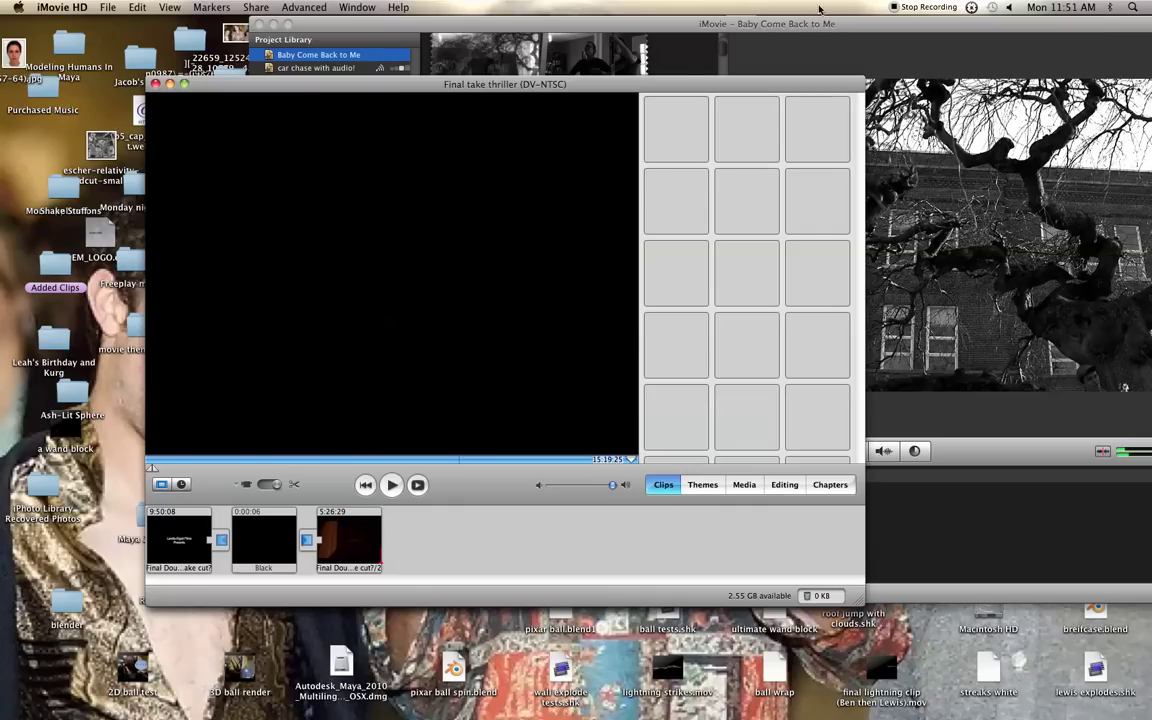
# - Nudge Final take thriller up-left, move Baby Come Back to Me further right, then return Final take thriller to the front
pyautogui.moveTo(632, 80); pyautogui.dragTo(608, 52)
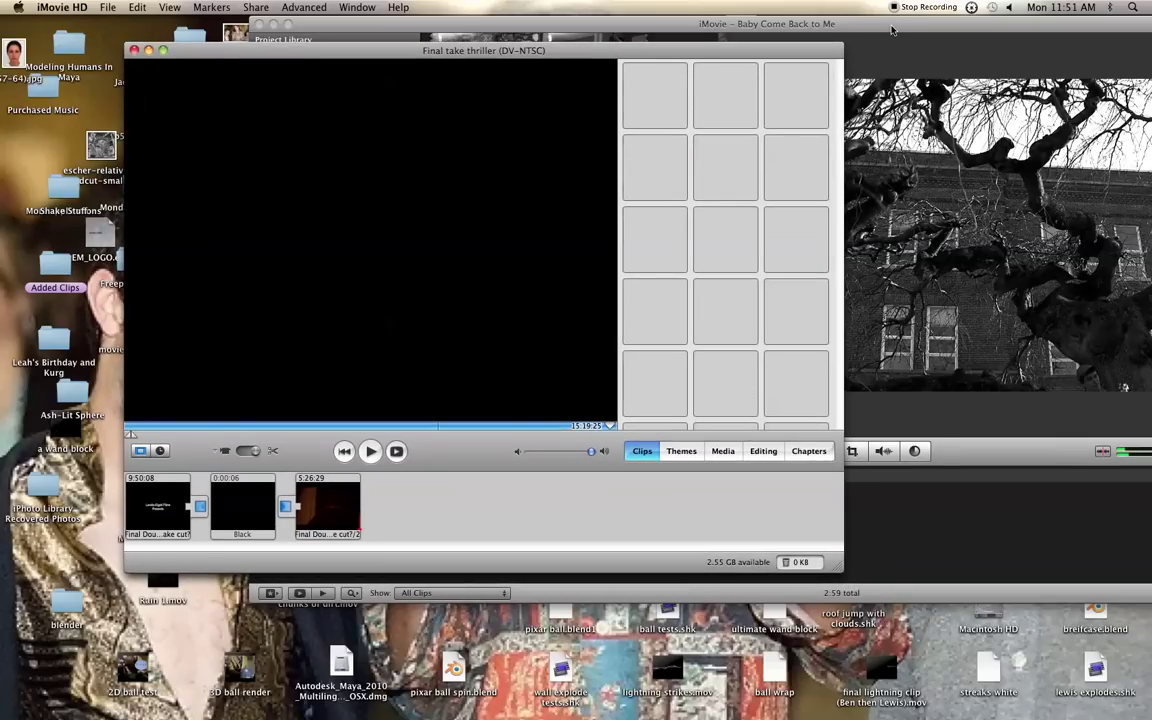
pyautogui.moveTo(893, 31); pyautogui.dragTo(998, 33)
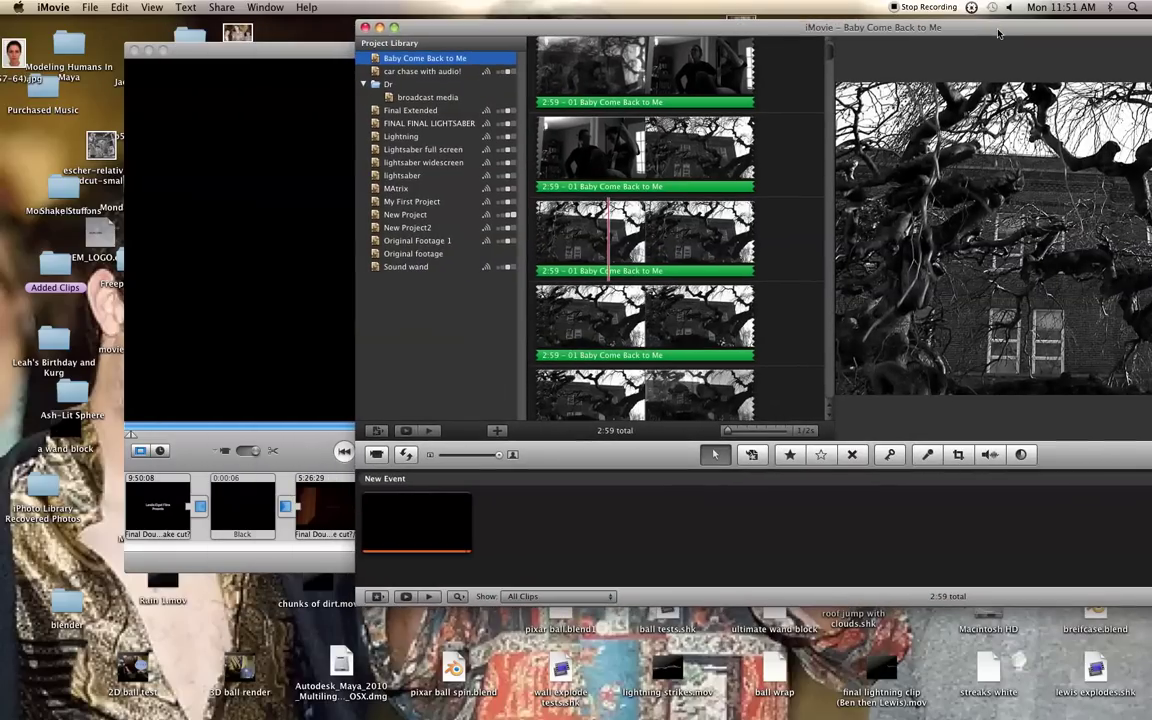
pyautogui.click(327, 51)
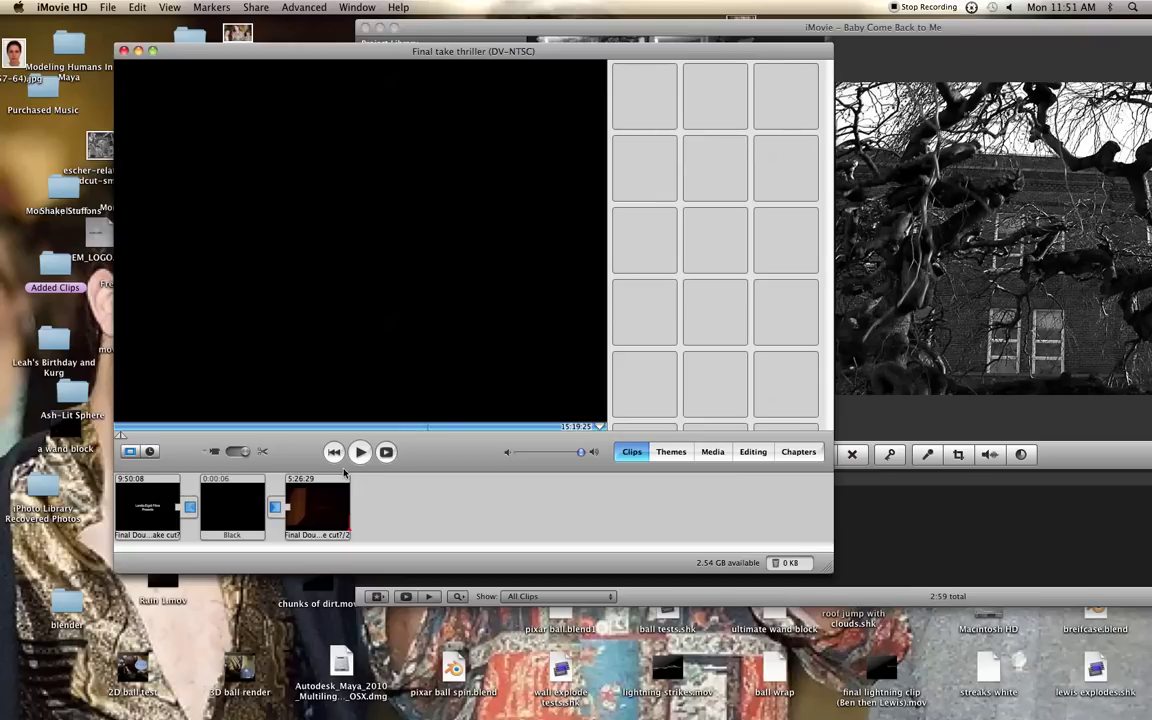
# - Show Final take thriller in timeline view, then close it, quit iMovie HD and close the iMovie library
pyautogui.click(152, 452)
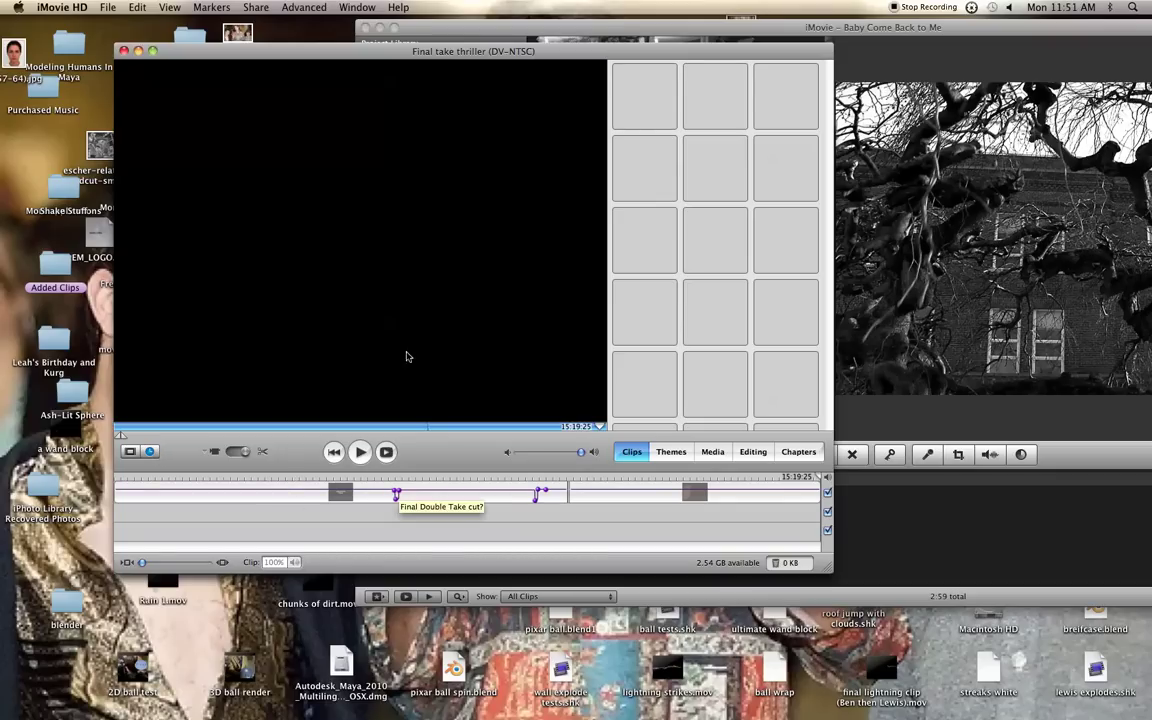
pyautogui.moveTo(420, 57); pyautogui.dragTo(491, 104)
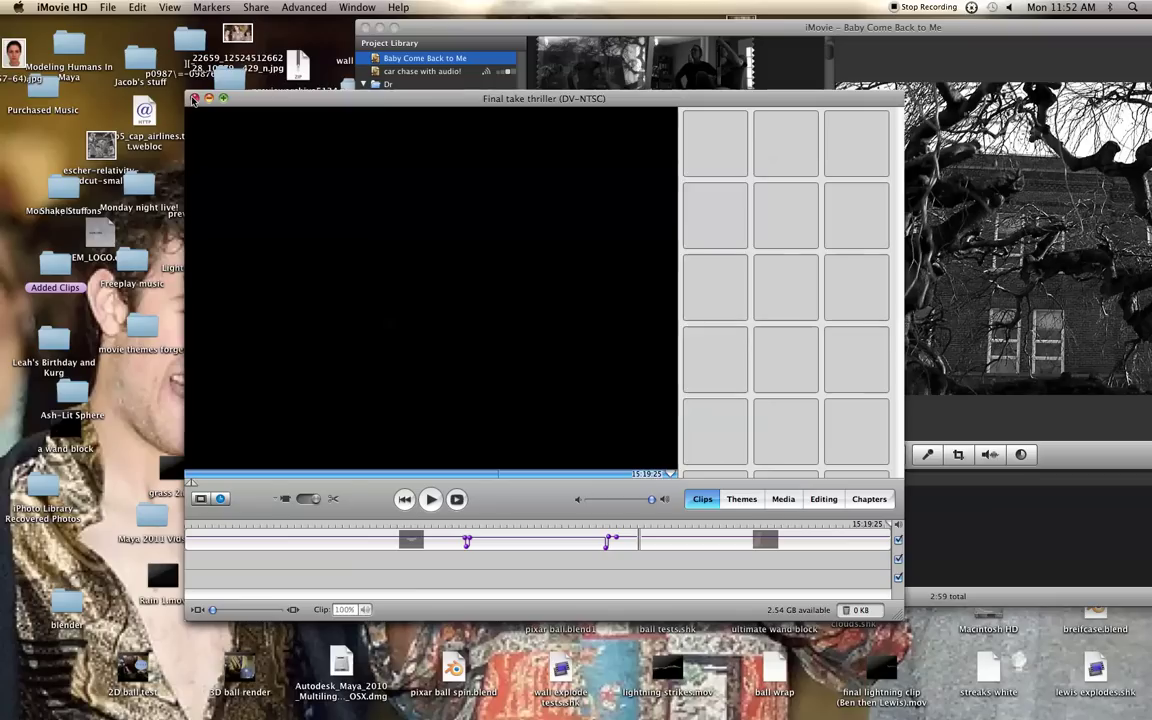
pyautogui.click(194, 98)
pyautogui.click(744, 372)
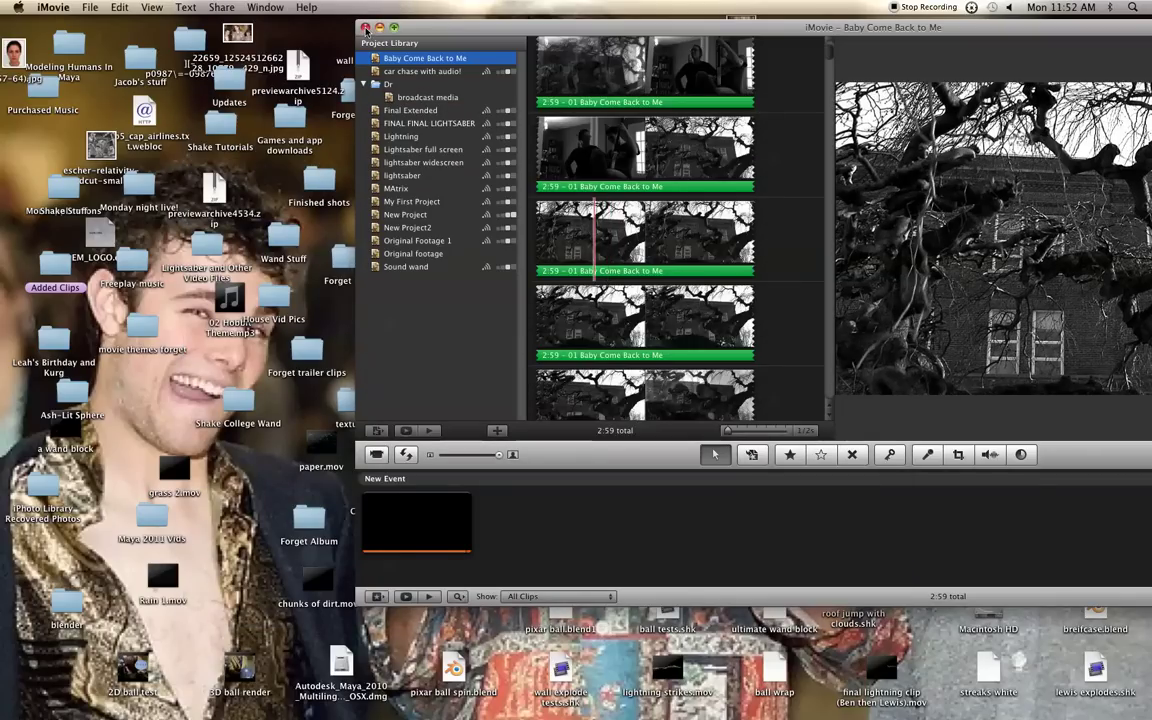
pyautogui.click(365, 27)
# - Move the Canvas window down and right, then narrow it to reveal the Viewer beside the Browser
pyautogui.moveTo(413, 708)
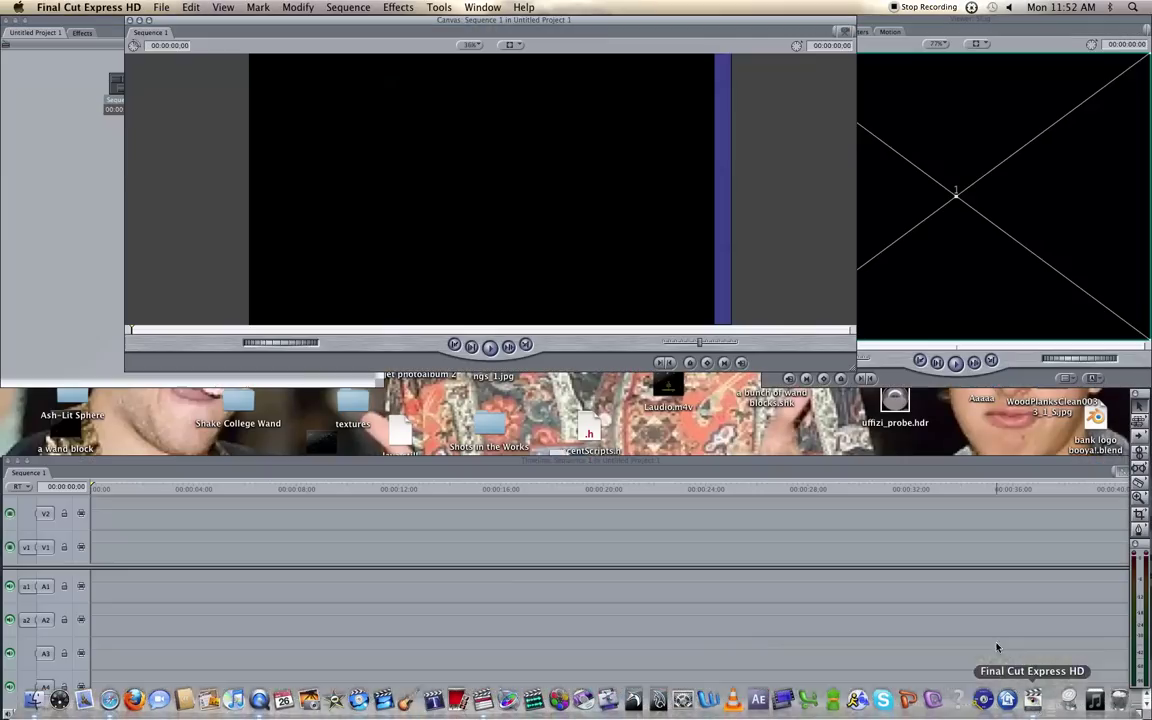
pyautogui.moveTo(504, 20); pyautogui.dragTo(765, 103)
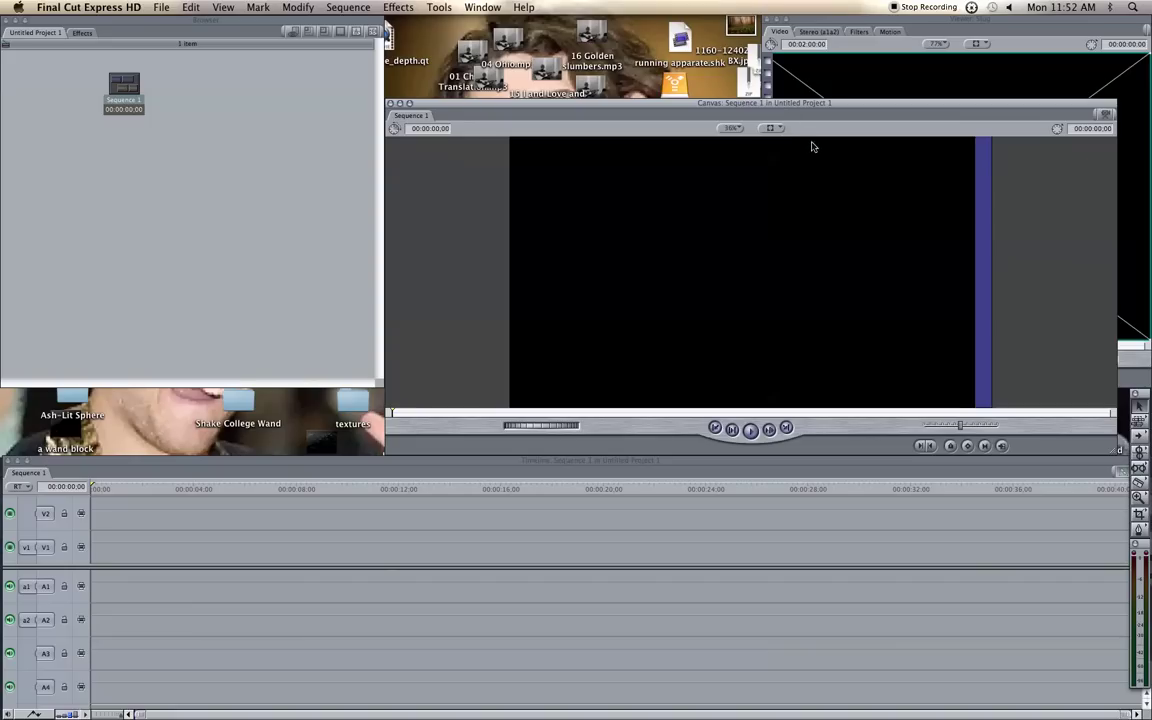
pyautogui.moveTo(1115, 453); pyautogui.dragTo(828, 457)
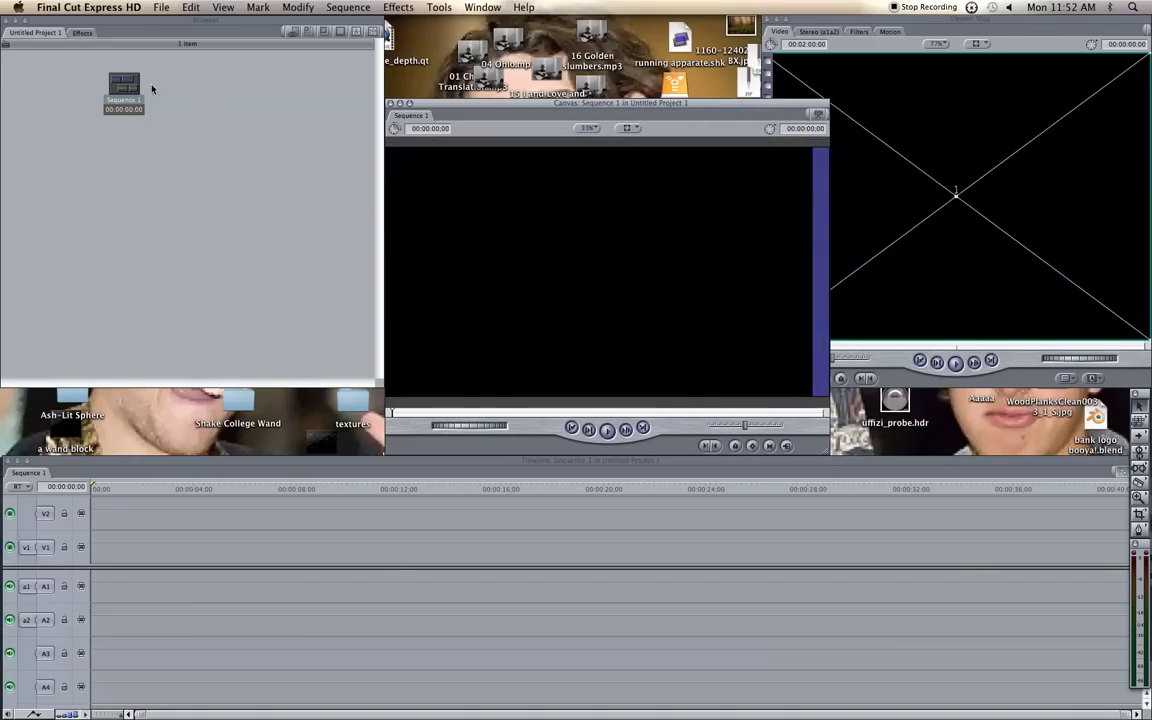
# - Look over the Final Cut Express HD and File menu commands without choosing any
pyautogui.click(105, 6)
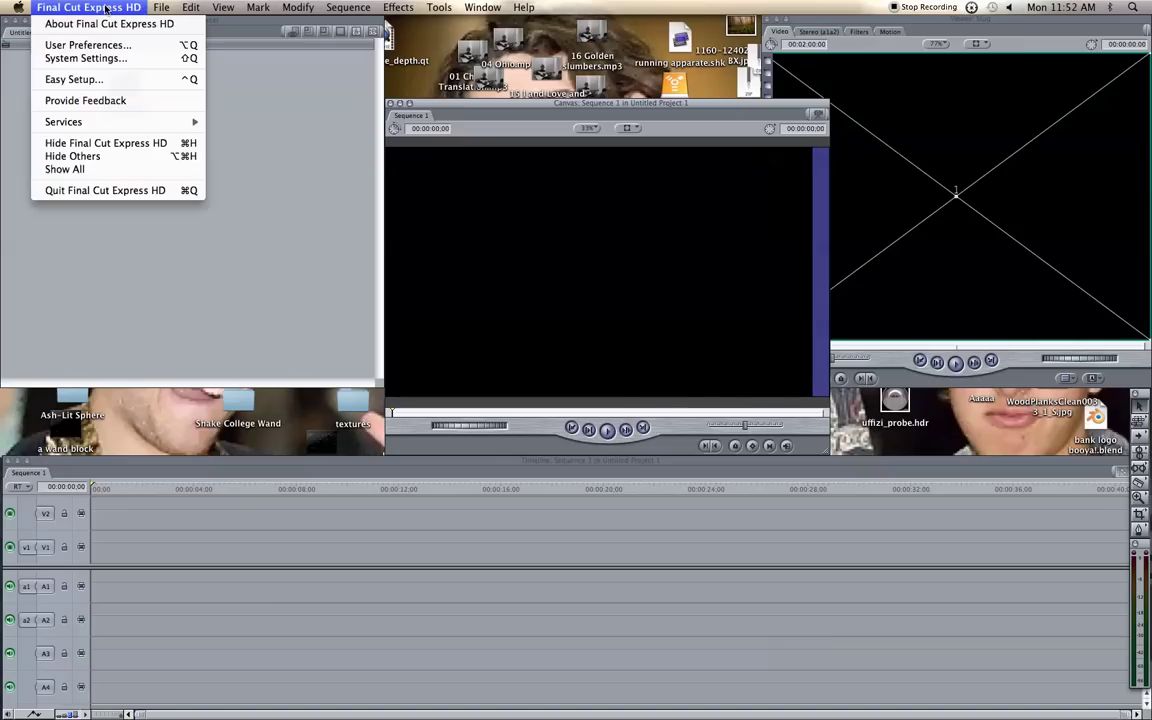
pyautogui.moveTo(164, 8)
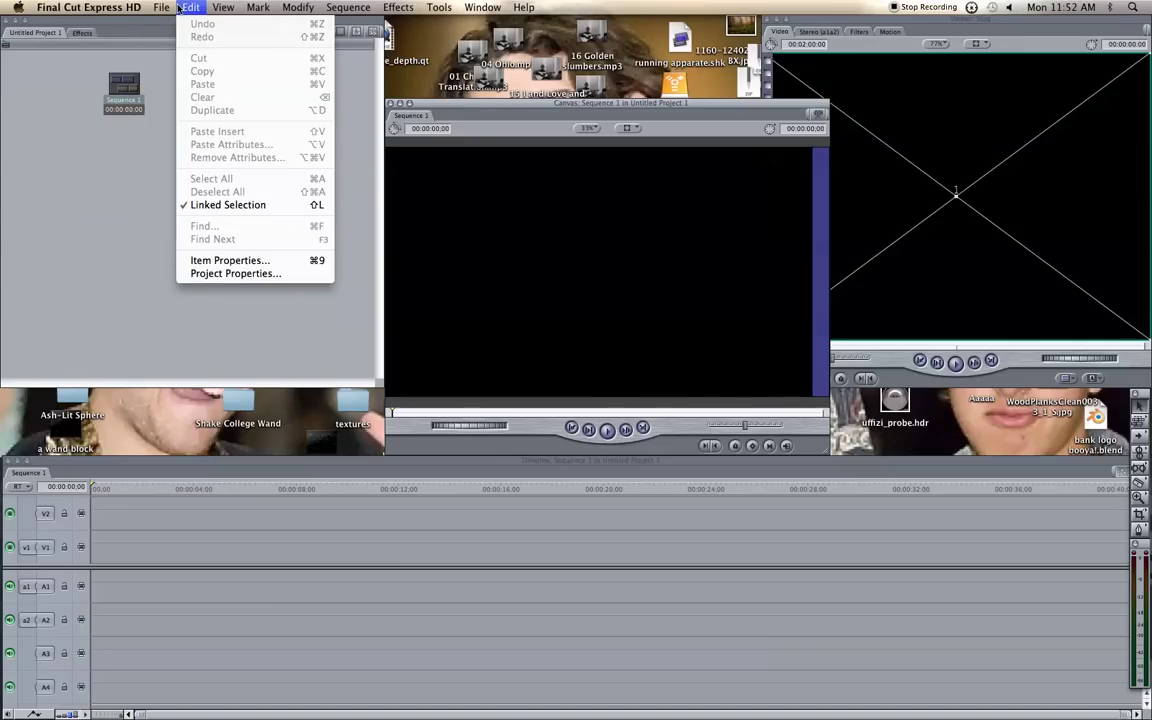
pyautogui.click(170, 7)
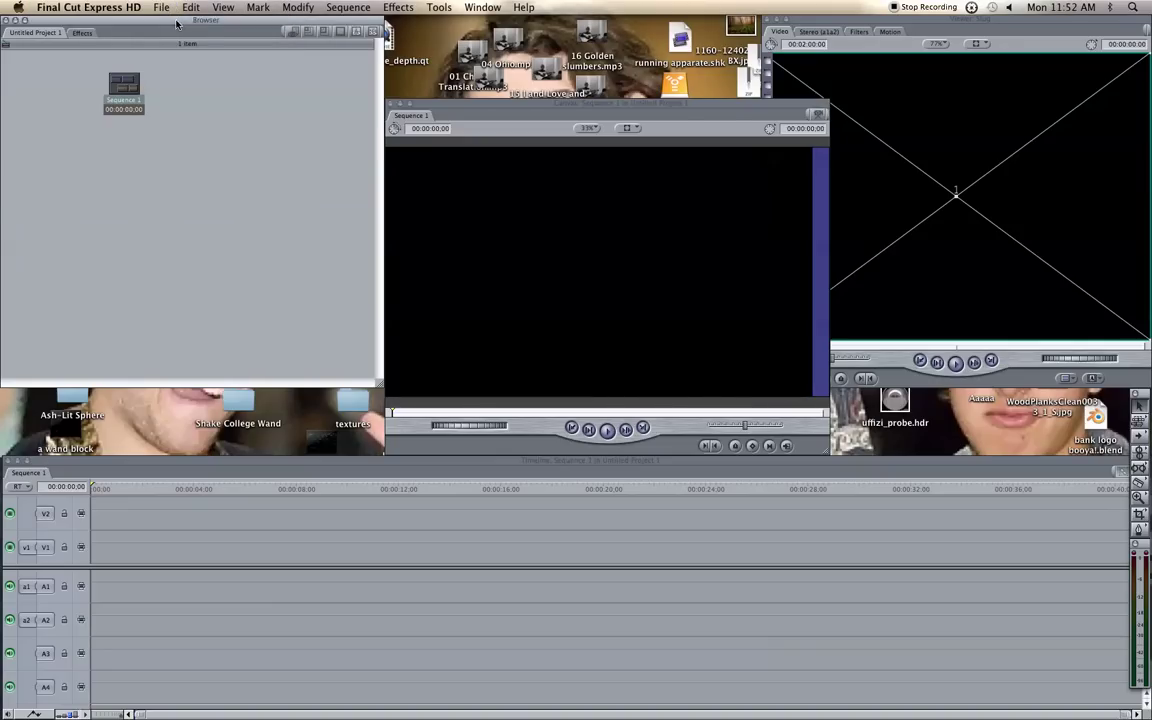
# - Nudge the Browser window down and back up, and float the Tools palette into the workspace
pyautogui.moveTo(178, 19); pyautogui.dragTo(181, 85)
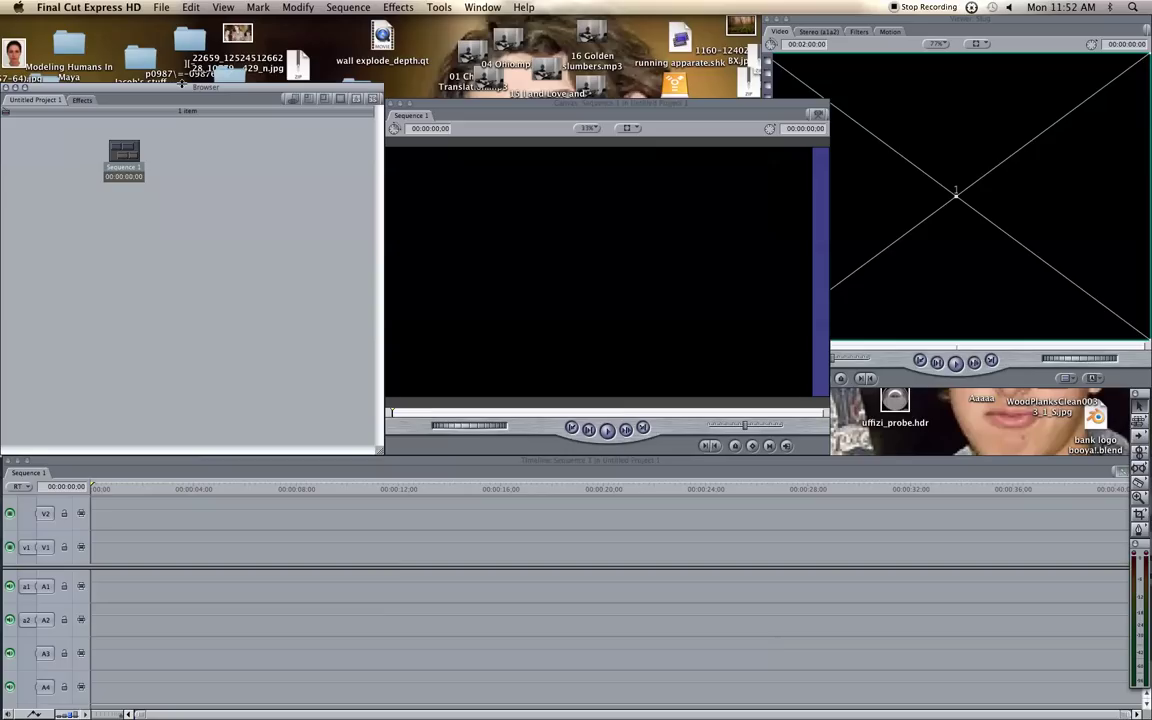
pyautogui.moveTo(181, 84); pyautogui.dragTo(196, 24)
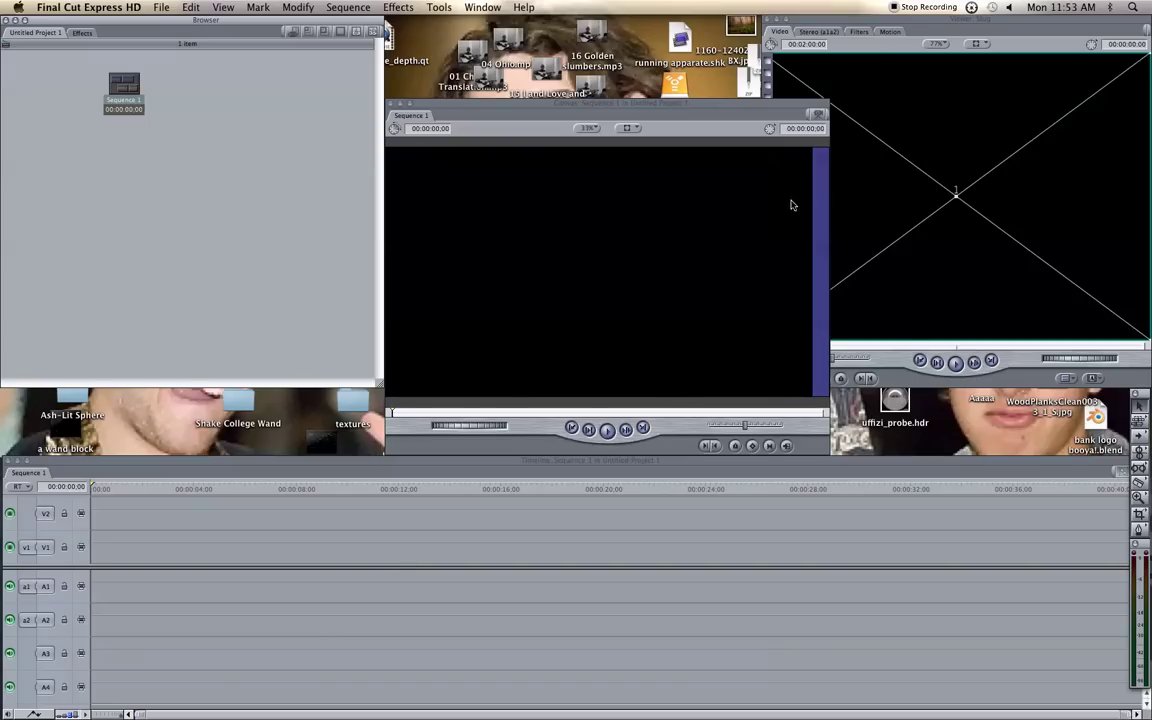
pyautogui.moveTo(1139, 394); pyautogui.dragTo(952, 311)
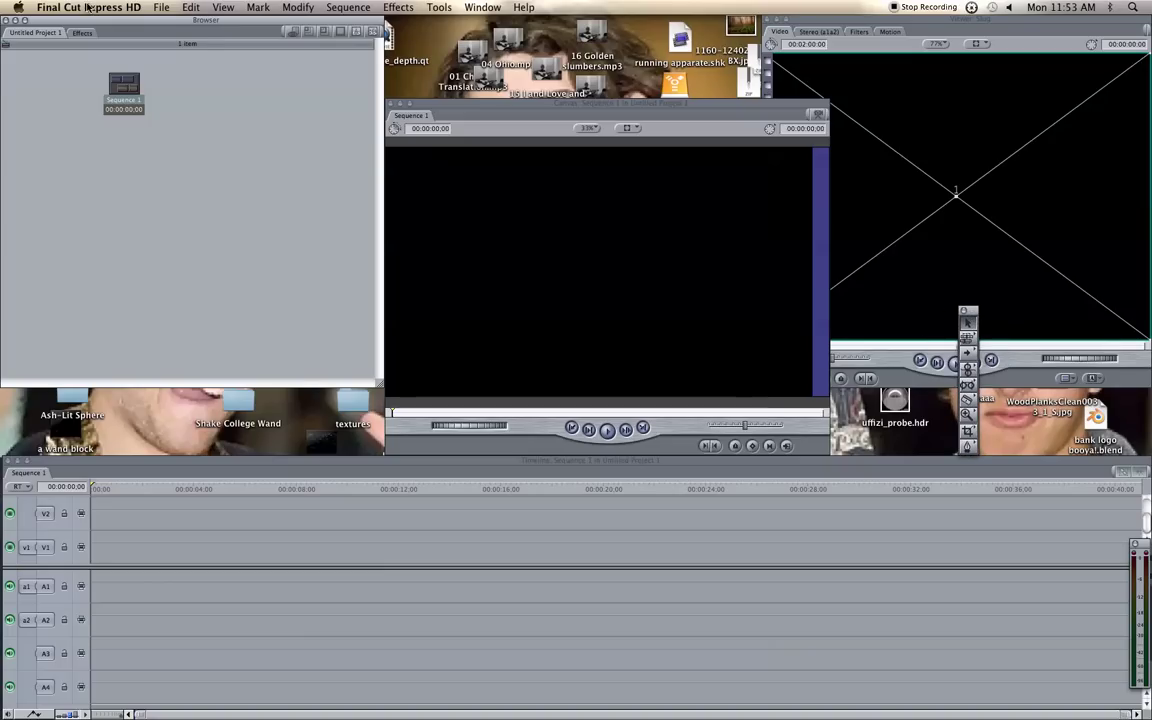
pyautogui.click(161, 7)
pyautogui.moveTo(327, 6)
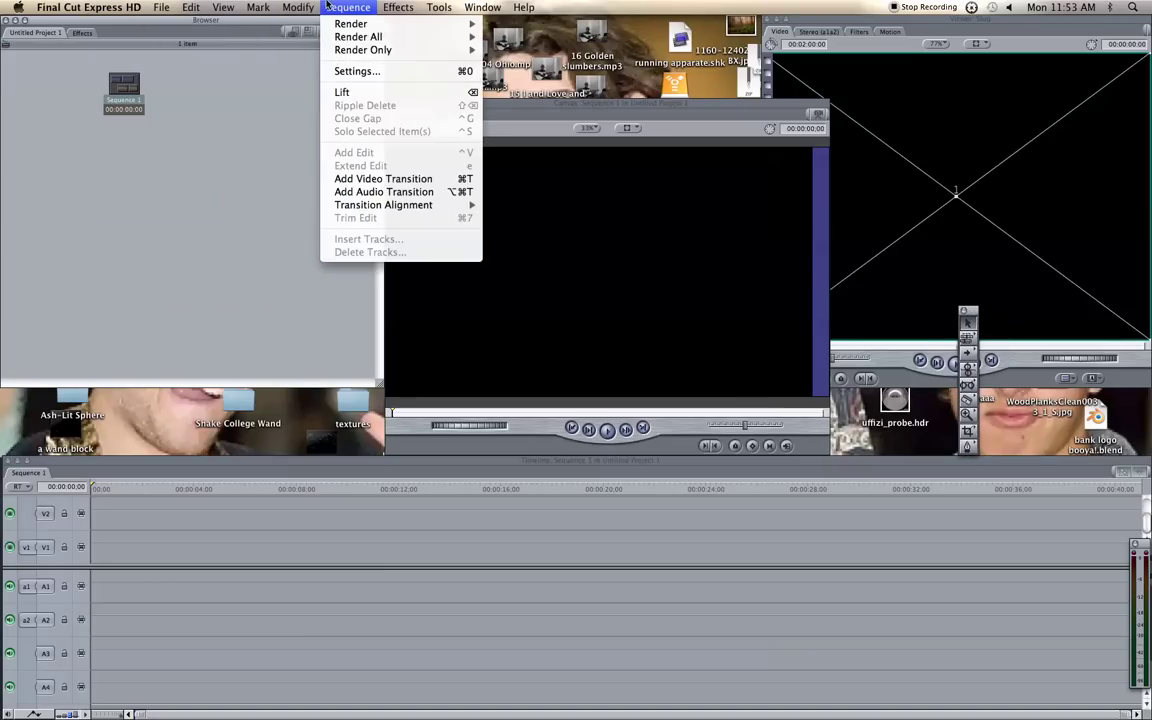
pyautogui.click(285, 20)
pyautogui.moveTo(285, 20); pyautogui.dragTo(288, 90)
pyautogui.click(398, 7)
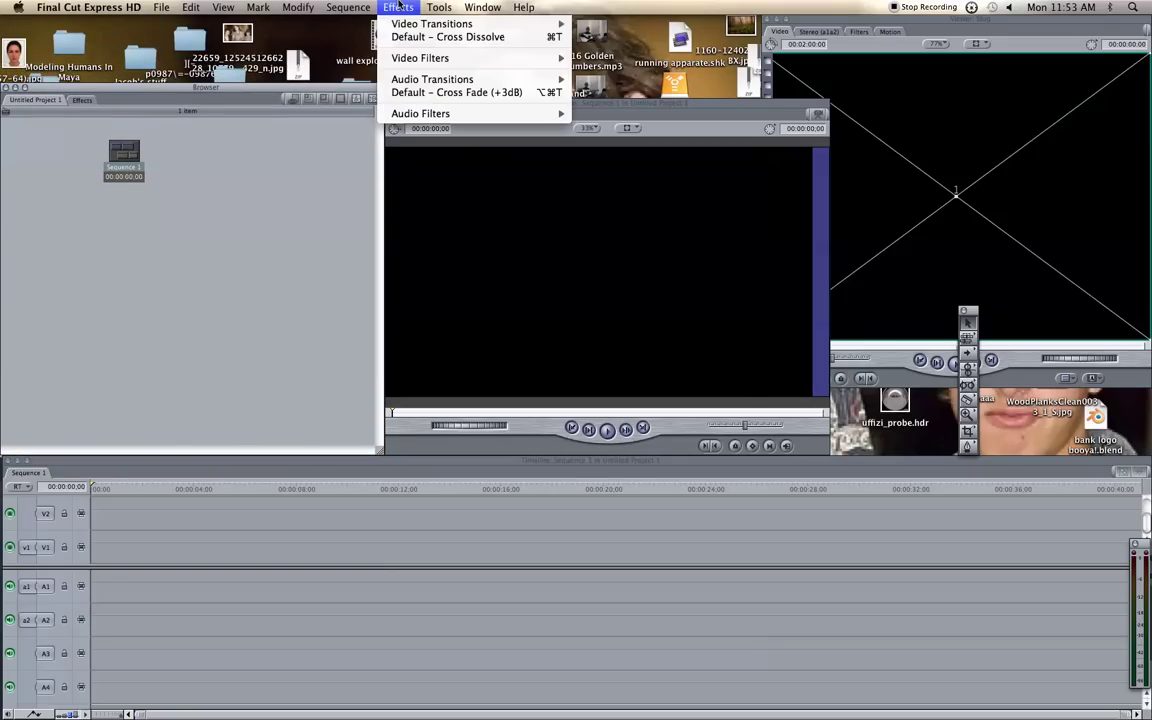
pyautogui.moveTo(400, 58)
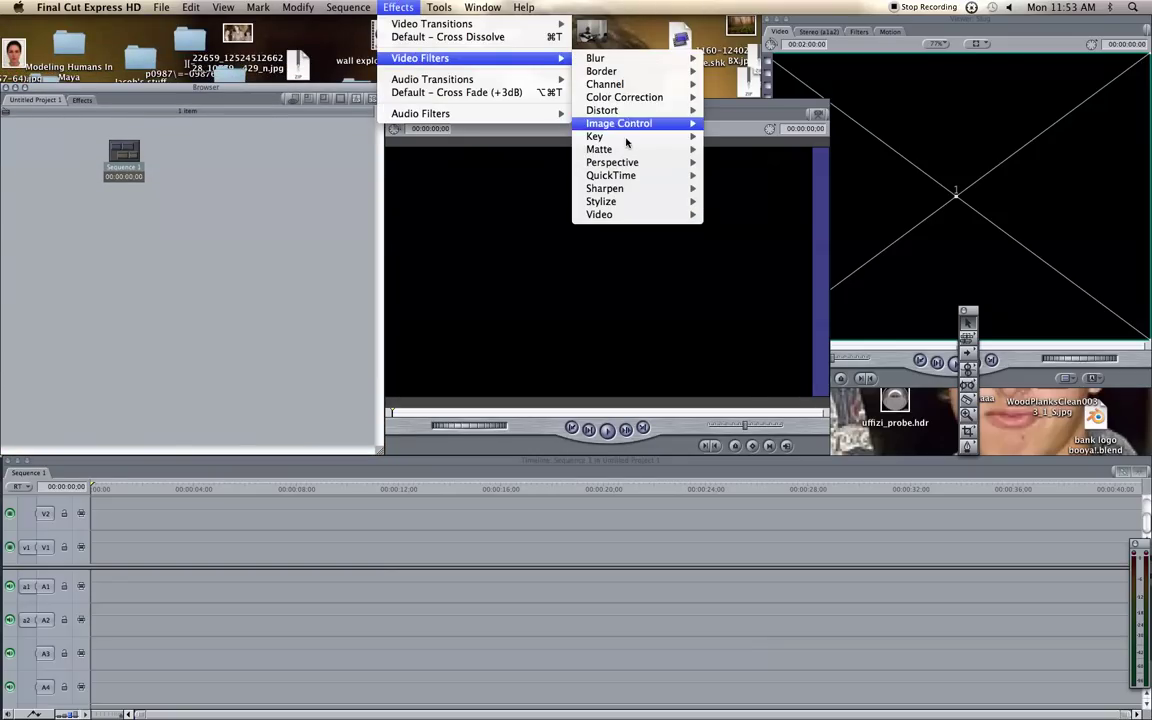
pyautogui.moveTo(626, 141)
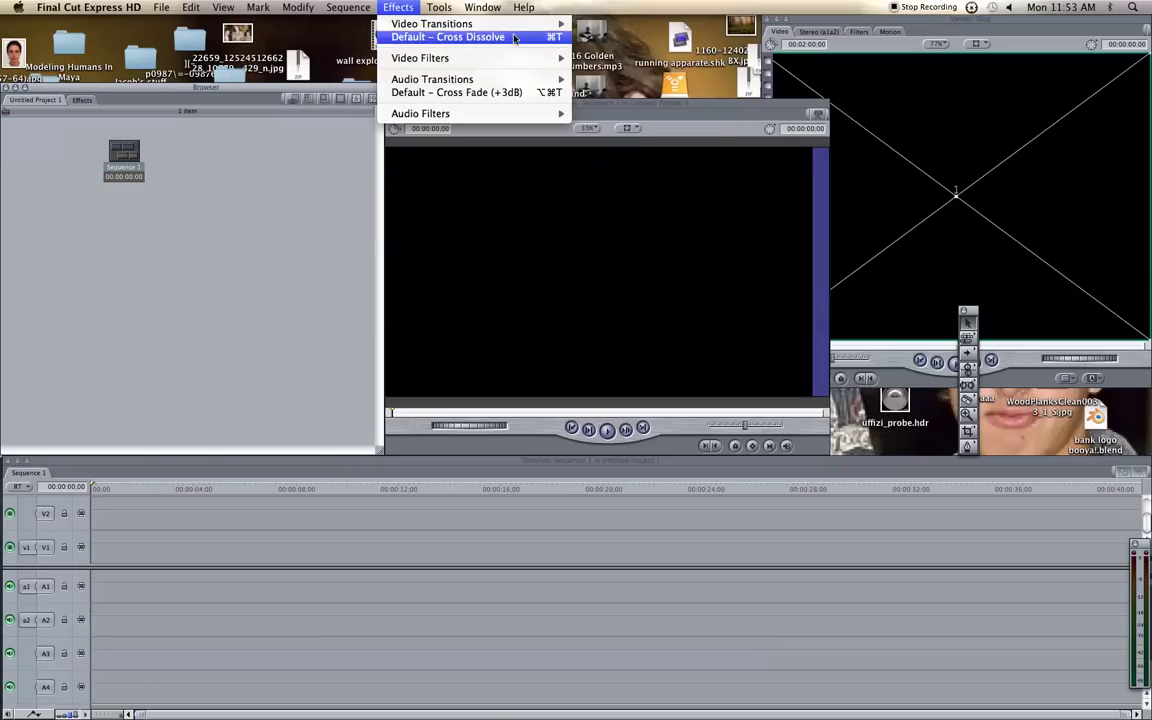
pyautogui.click(400, 7)
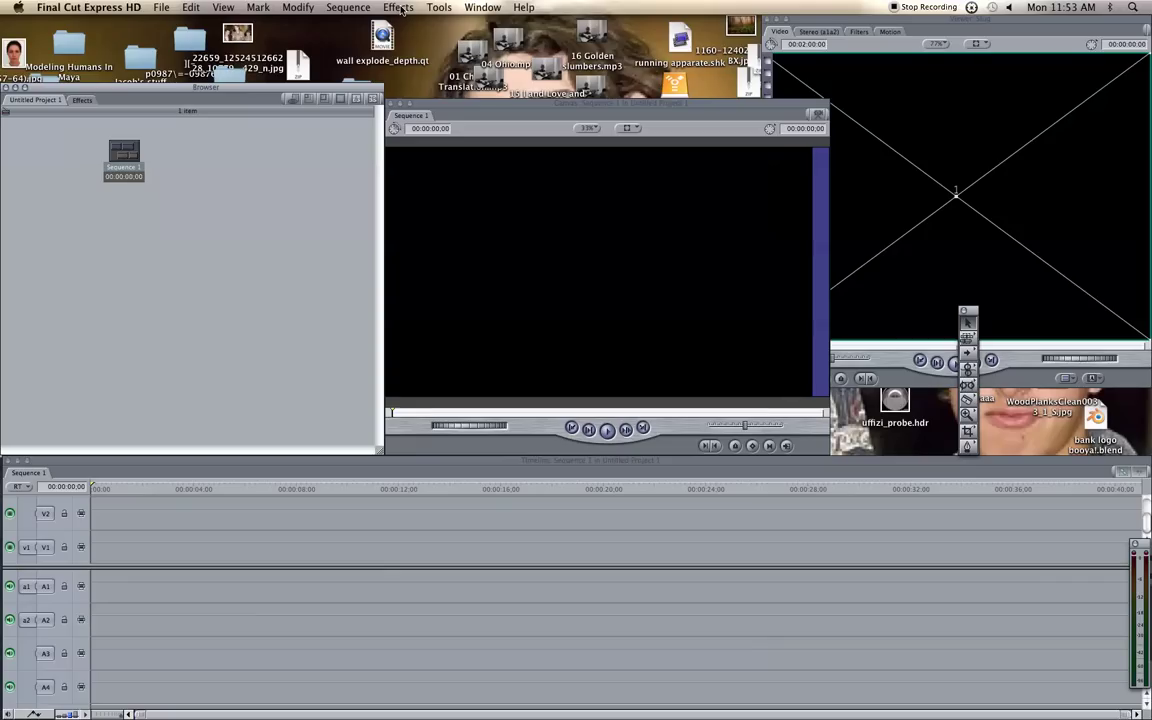
# - Raise the Canvas and Browser under the menu bar, shorten the Browser slightly, and move the Timeline up
pyautogui.moveTo(467, 105); pyautogui.dragTo(472, 28)
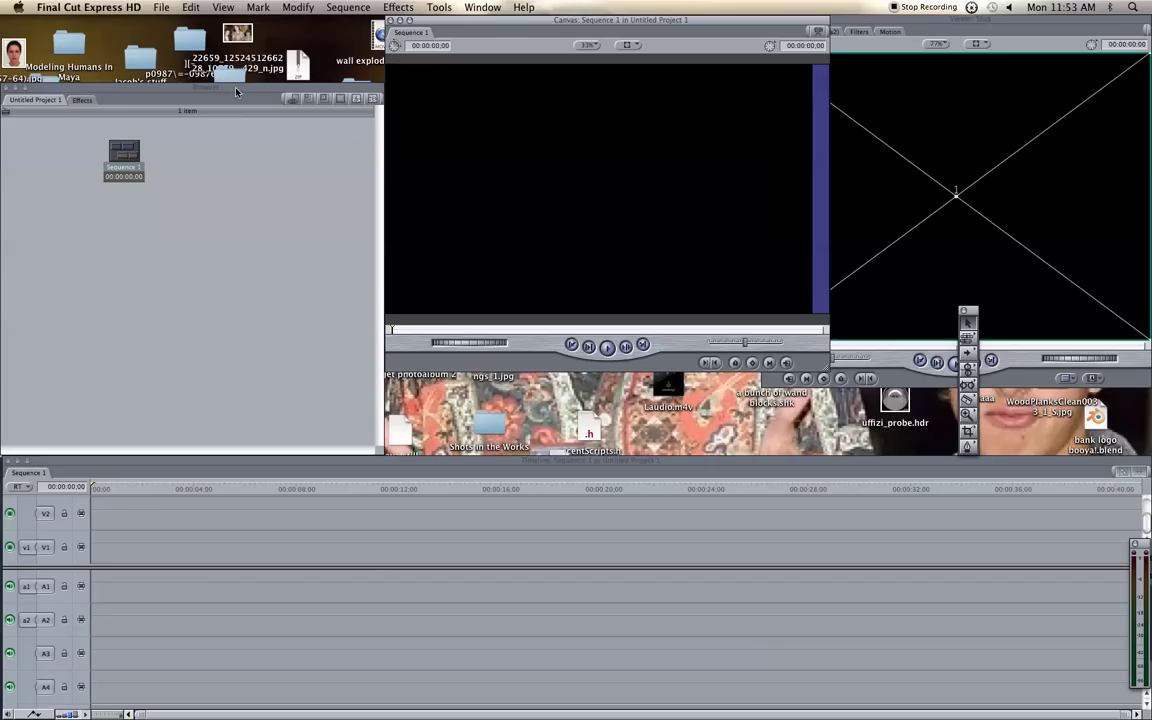
pyautogui.moveTo(232, 90); pyautogui.dragTo(240, 27)
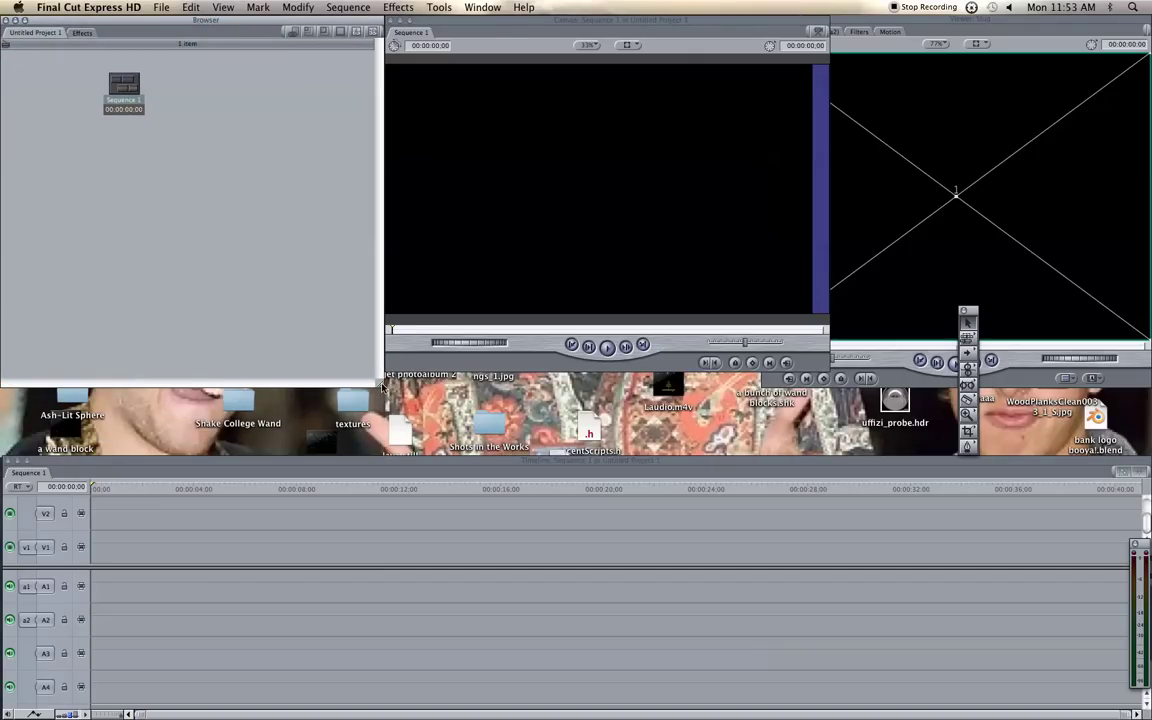
pyautogui.moveTo(379, 383); pyautogui.dragTo(380, 369)
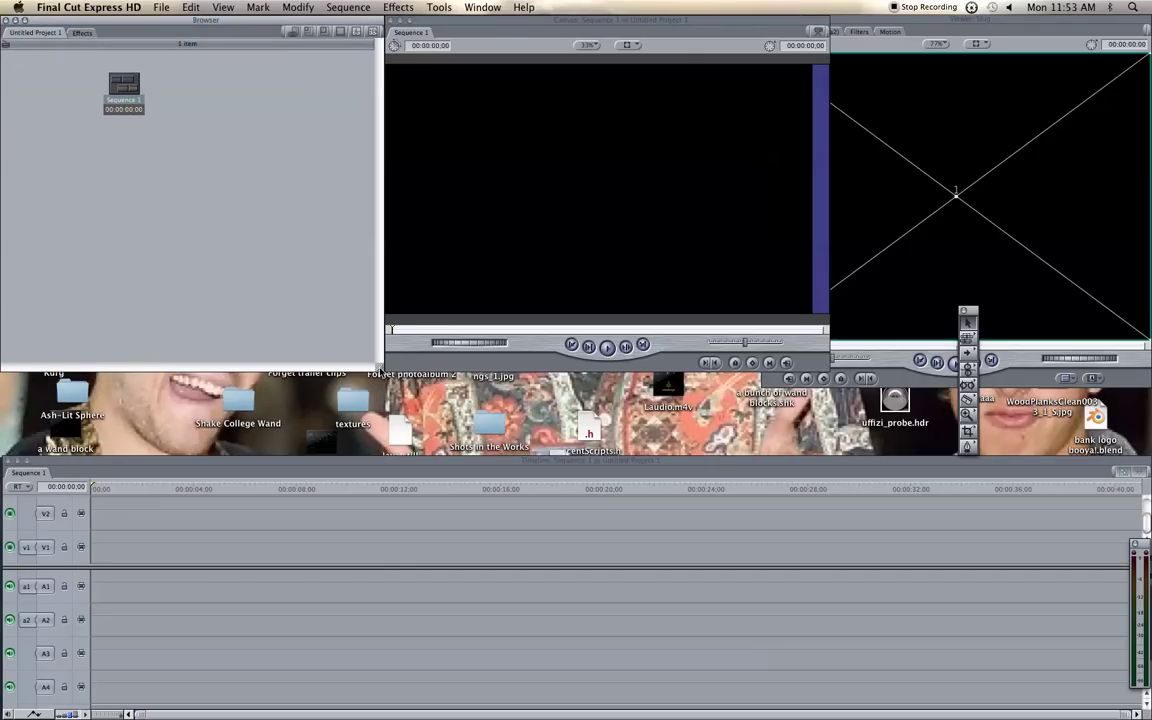
pyautogui.moveTo(395, 465); pyautogui.dragTo(393, 401)
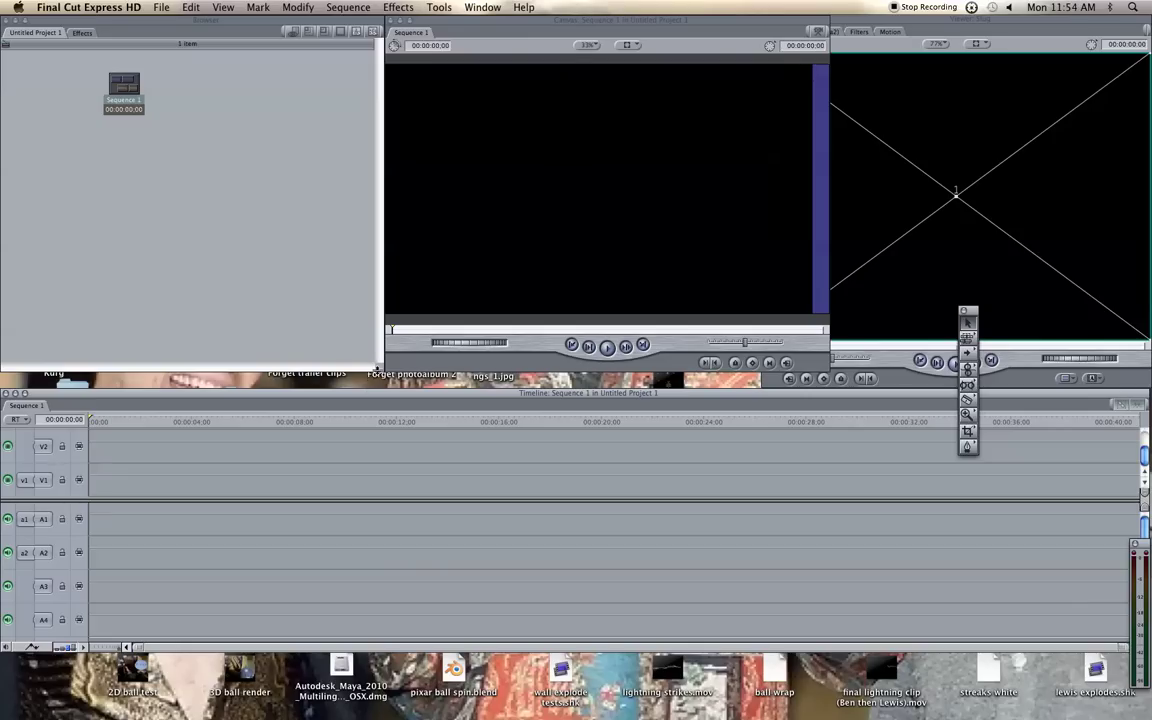
# - Lengthen the Browser window down to the Timeline and bring the Canvas window forward
pyautogui.click(379, 368)
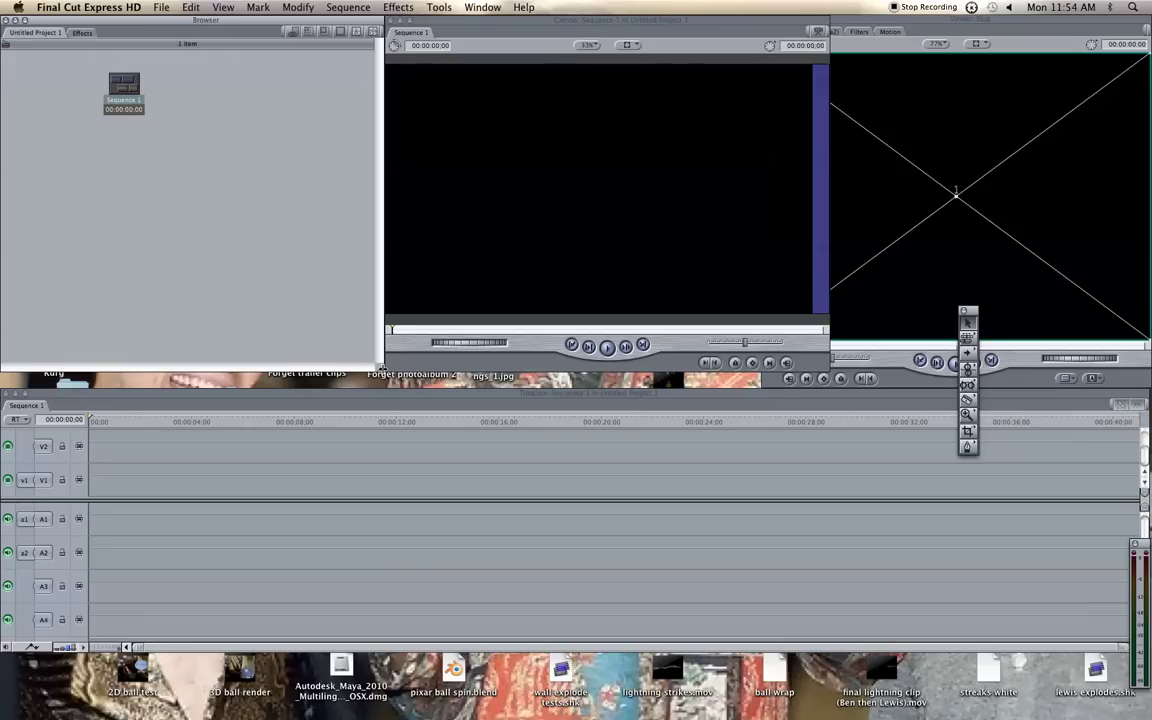
pyautogui.moveTo(381, 368); pyautogui.dragTo(379, 385)
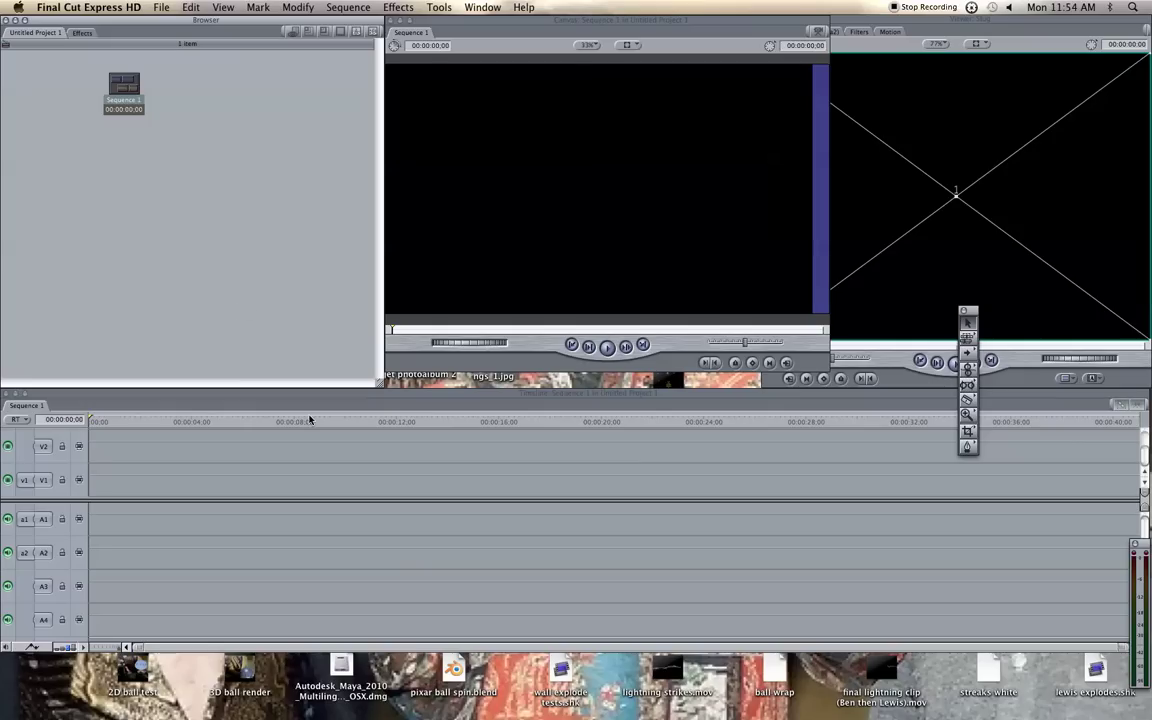
pyautogui.click(760, 25)
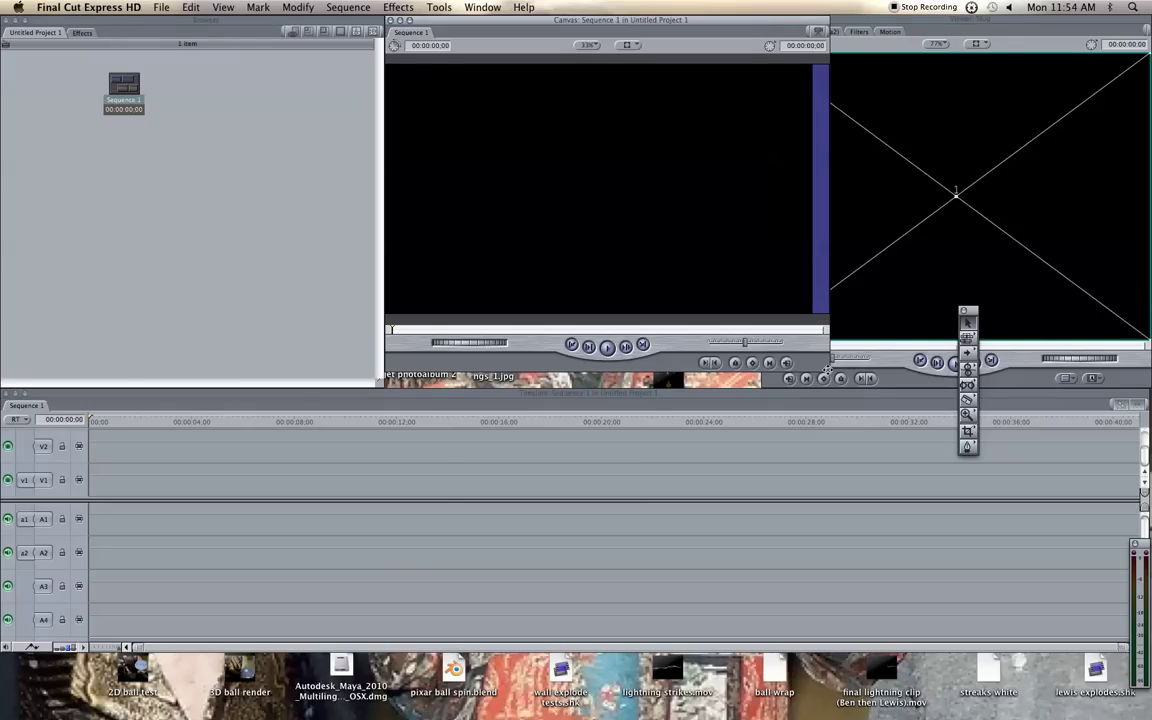
# - Narrow the Canvas for more Viewer room, deselect Sequence 1 and scrub its empty timeline
pyautogui.moveTo(827, 384); pyautogui.dragTo(757, 388)
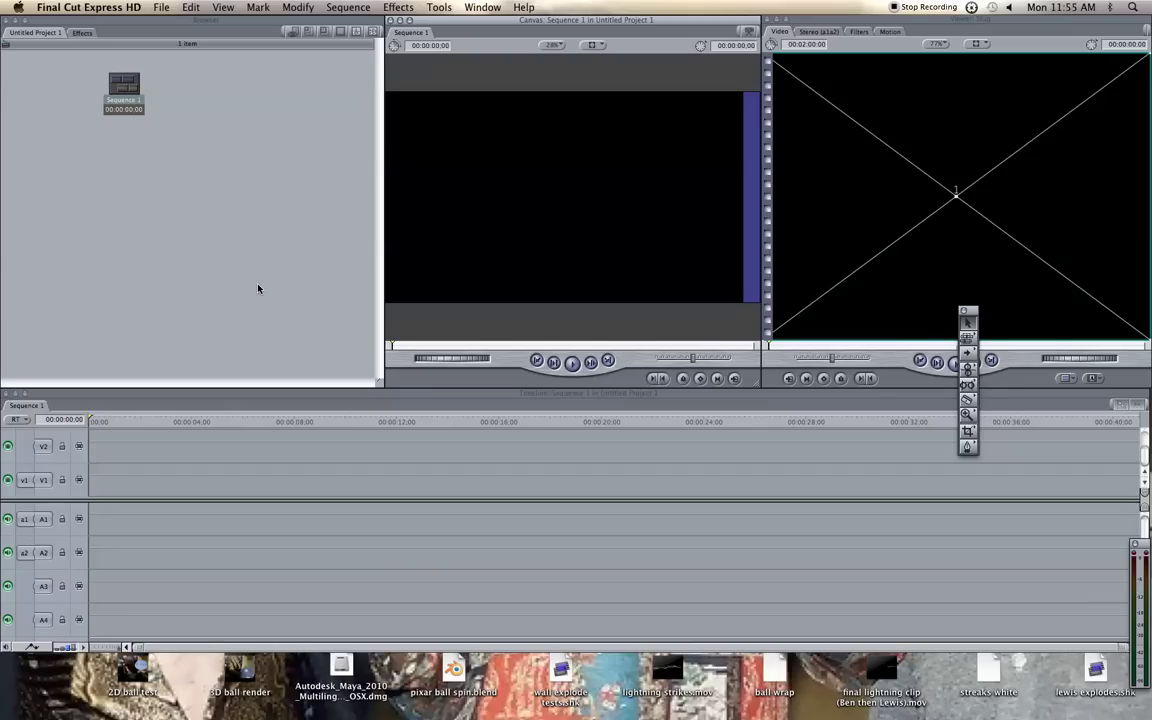
pyautogui.click(258, 289)
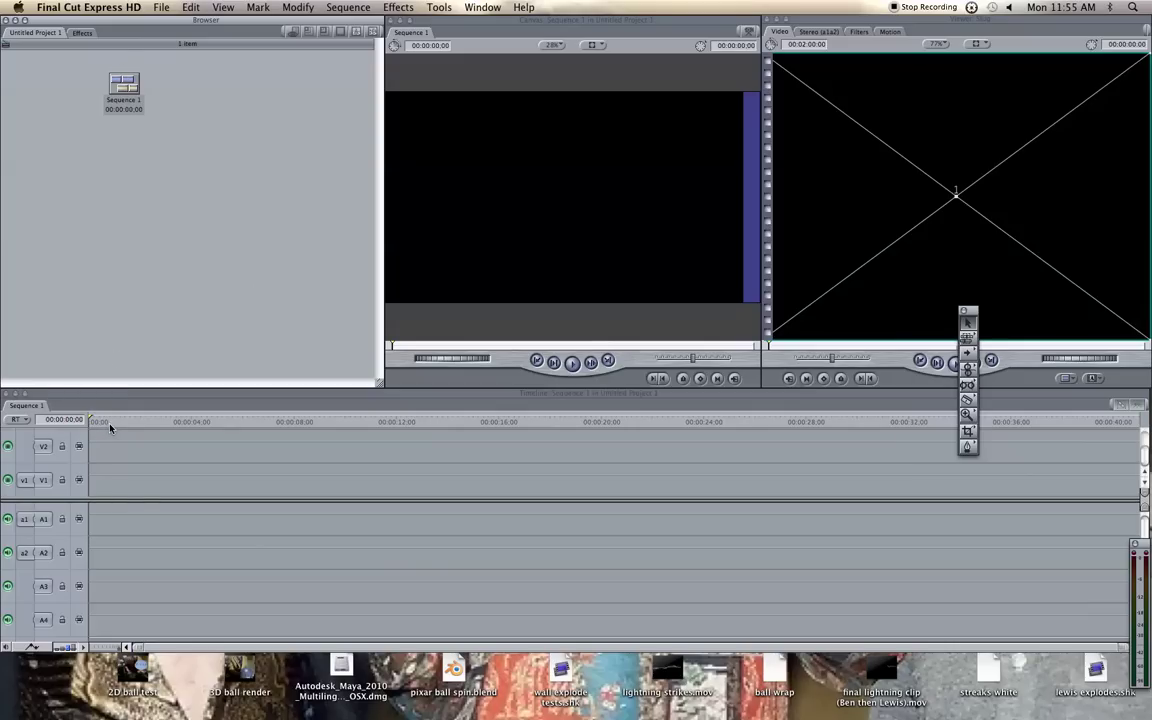
pyautogui.moveTo(110, 425); pyautogui.dragTo(83, 442)
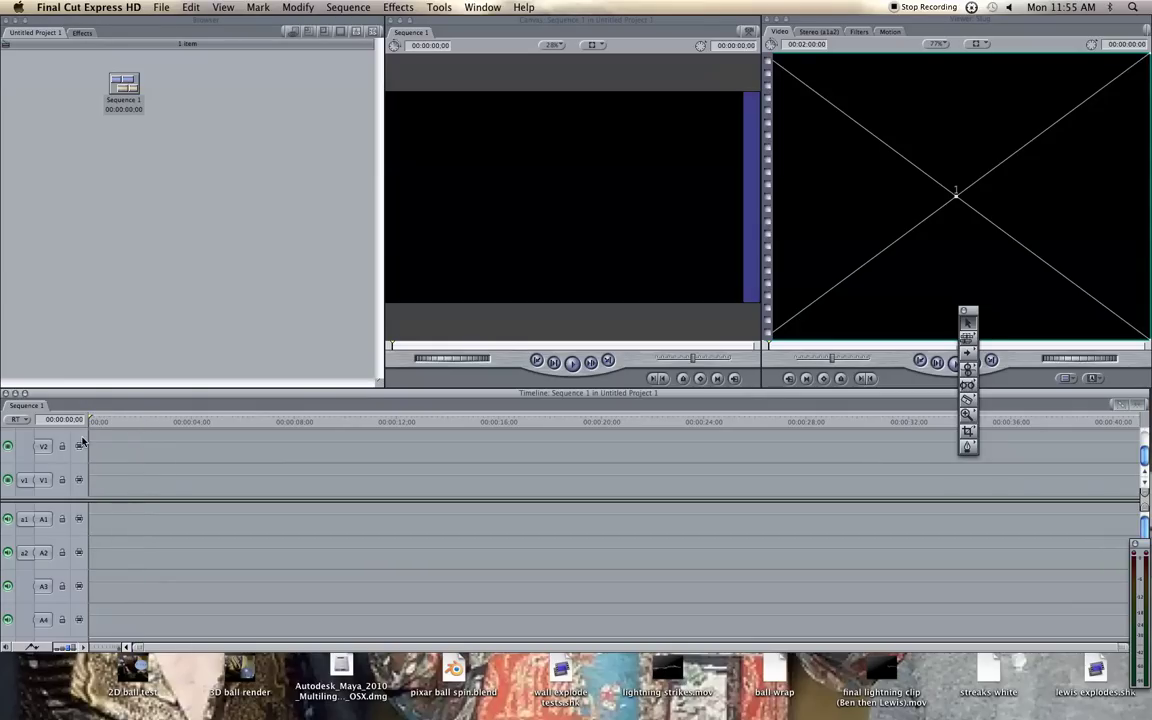
# - Quit Final Cut Express HD without saving Untitled Project 1 and switch to Final Cut Pro
pyautogui.click(78, 8)
pyautogui.click(116, 191)
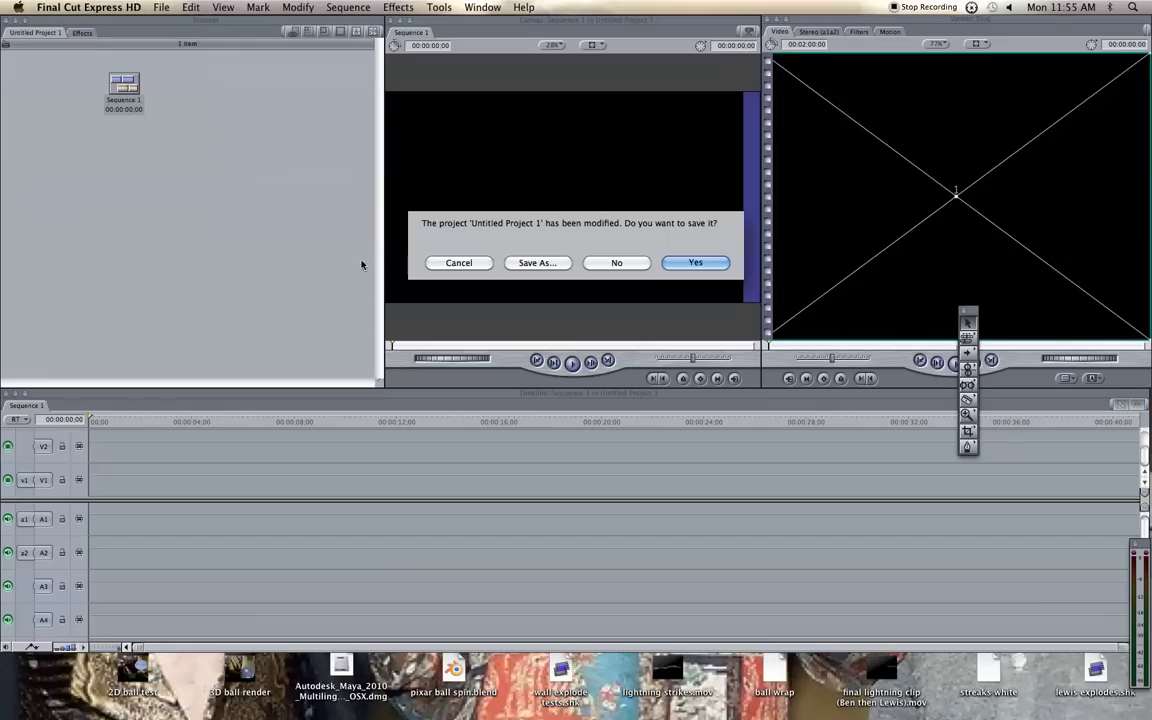
pyautogui.click(625, 265)
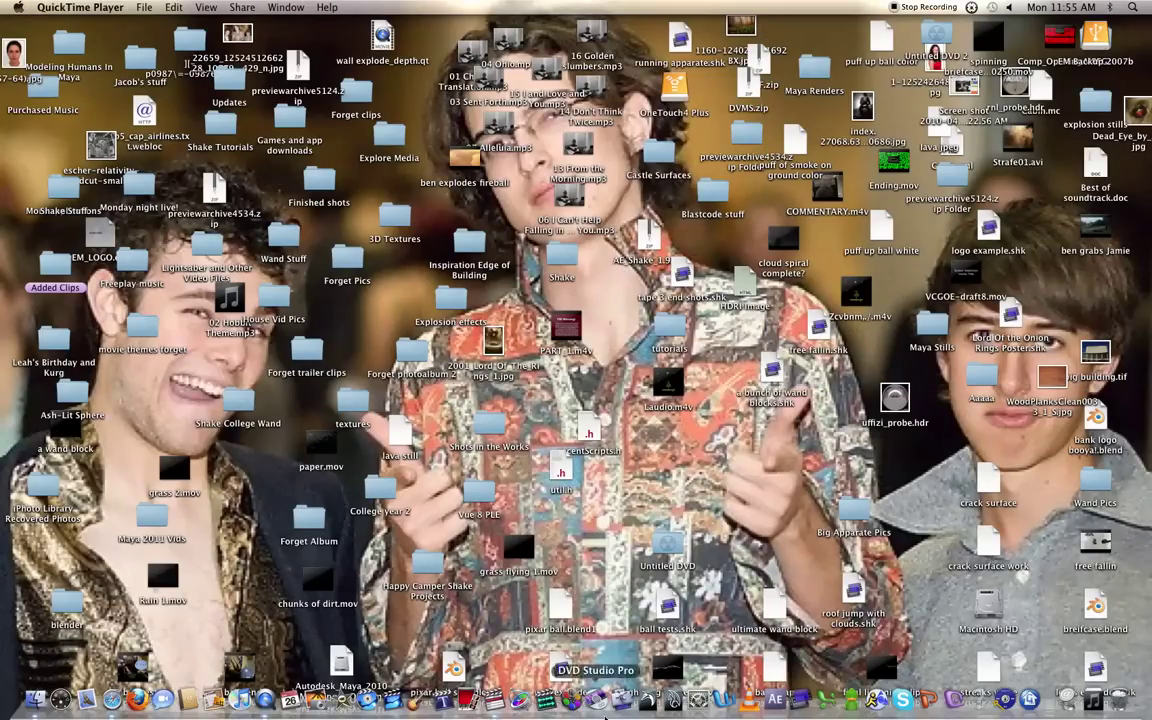
pyautogui.click(500, 700)
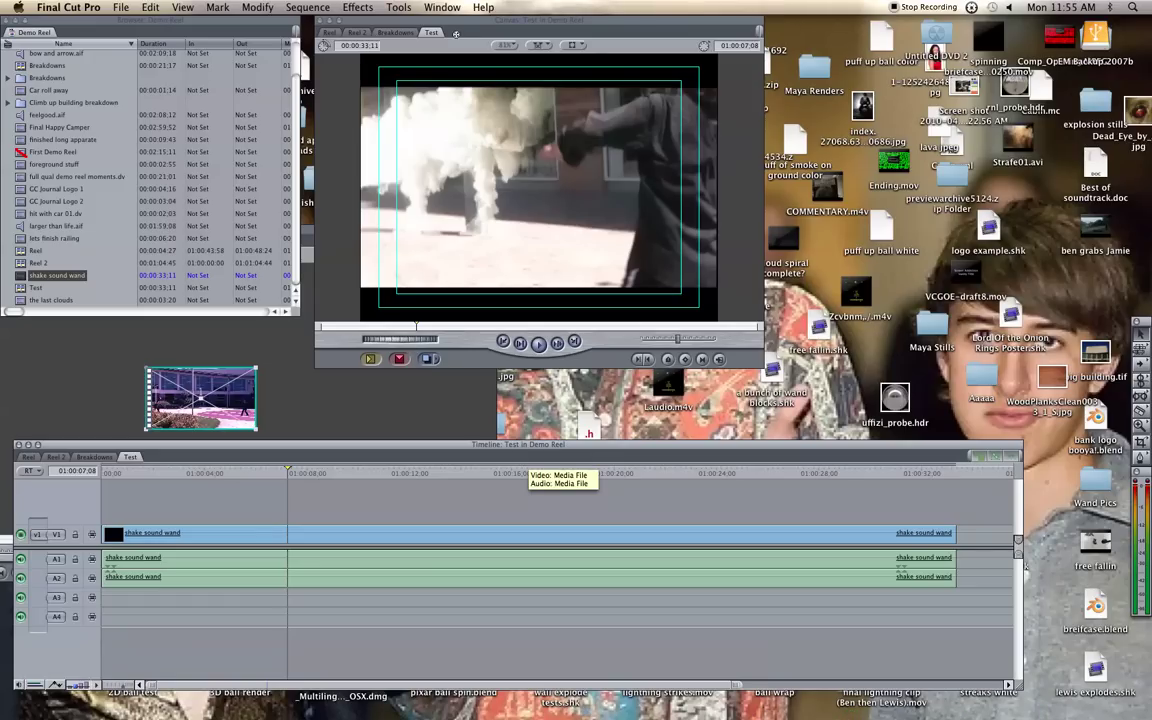
# - Shift the Canvas and Browser windows right so Demo Reel's clip list sits beside the Test frame
pyautogui.moveTo(463, 30); pyautogui.dragTo(634, 36)
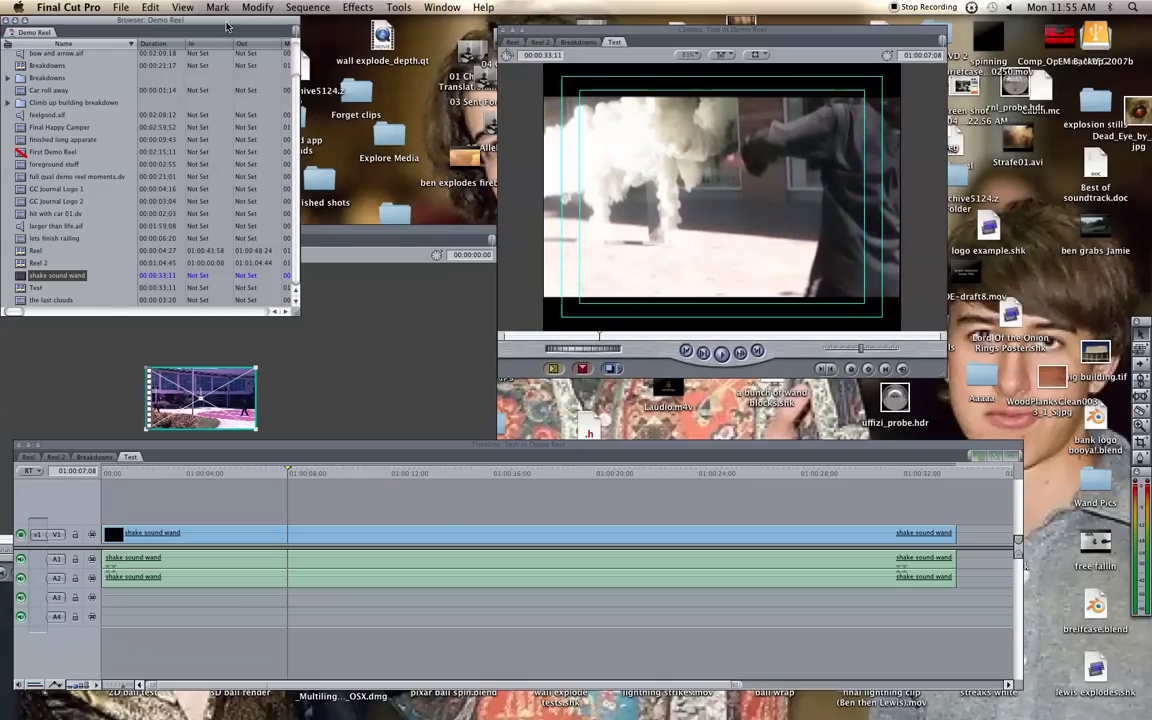
pyautogui.moveTo(226, 25); pyautogui.dragTo(424, 29)
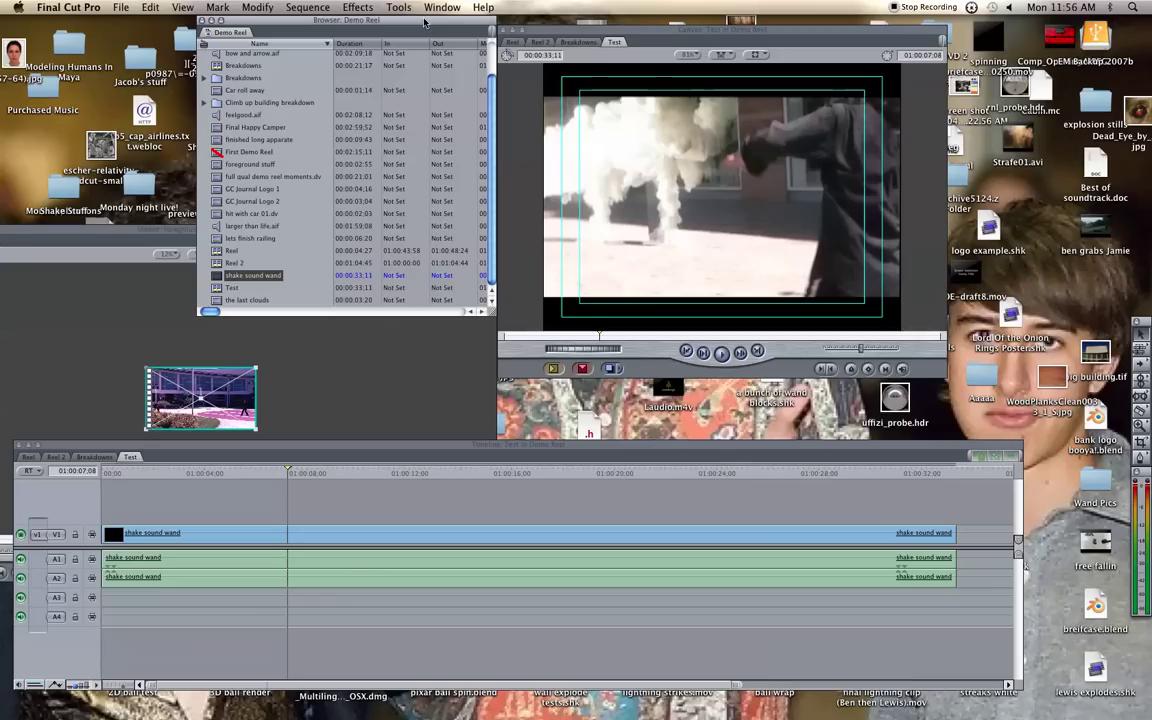
pyautogui.moveTo(425, 27); pyautogui.dragTo(428, 80)
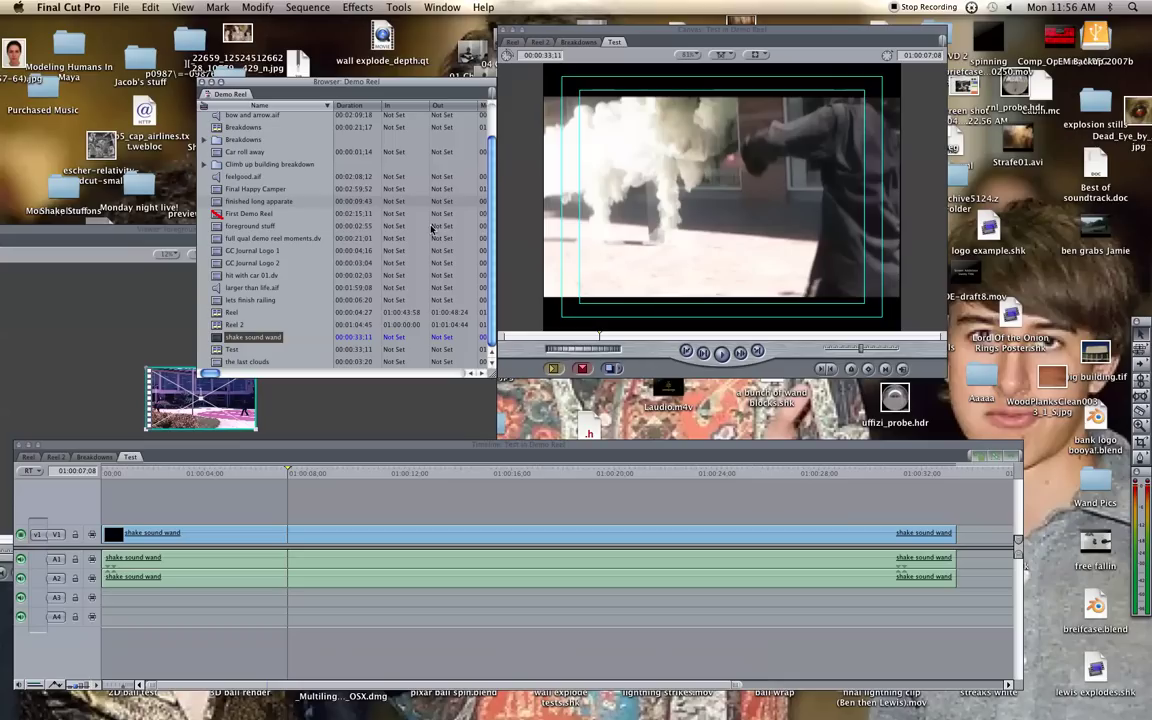
pyautogui.moveTo(386, 87); pyautogui.dragTo(388, 30)
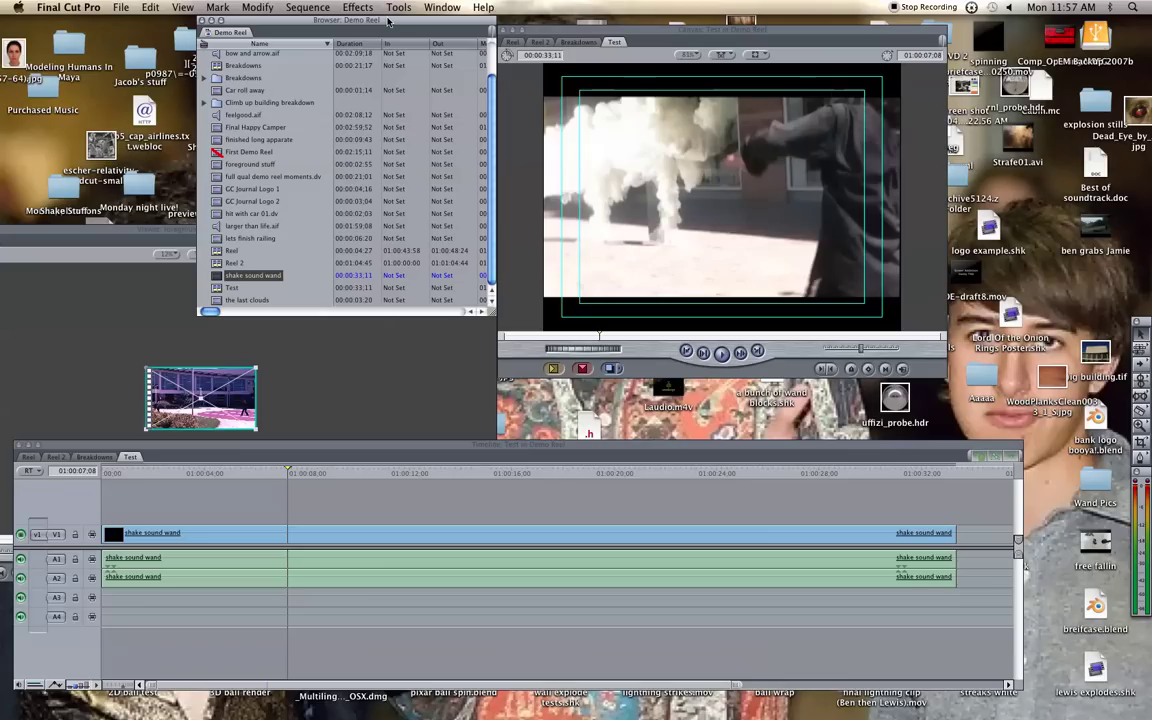
# - Glance at Effects > Video Filters, then move the Browser to the left edge and widen it to show the Media Start, Media End, Tracks and Log Note columns
pyautogui.click(352, 7)
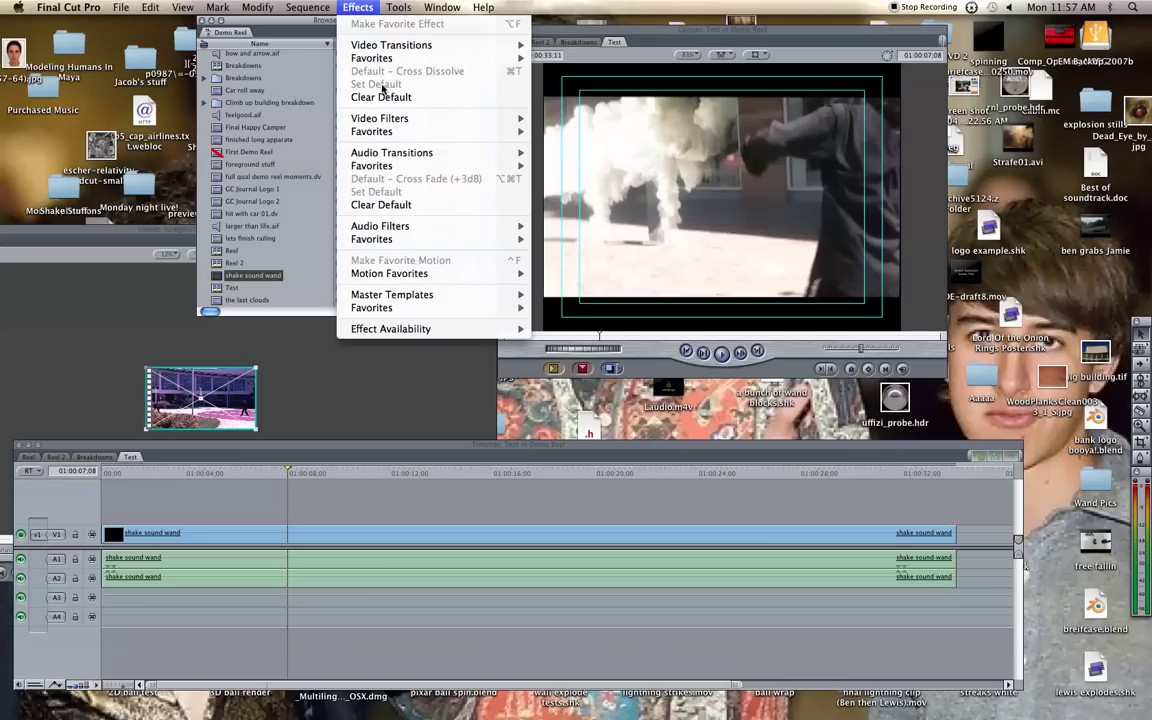
pyautogui.moveTo(393, 120)
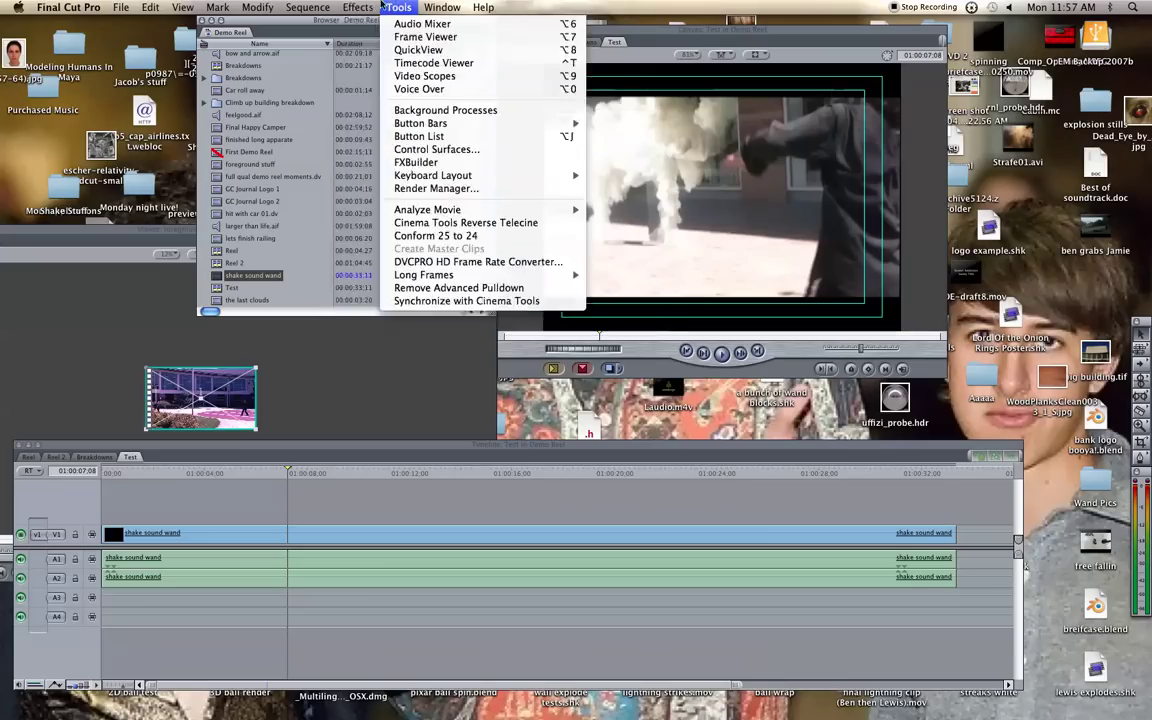
pyautogui.click(360, 7)
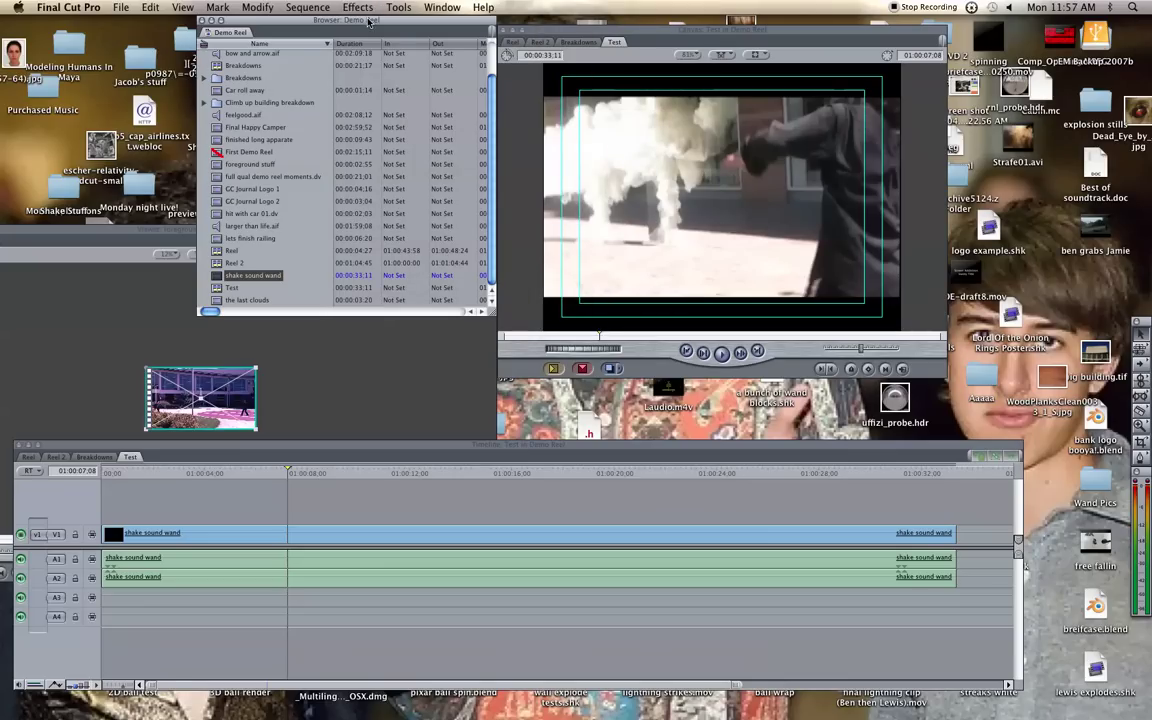
pyautogui.moveTo(367, 8); pyautogui.dragTo(170, 6)
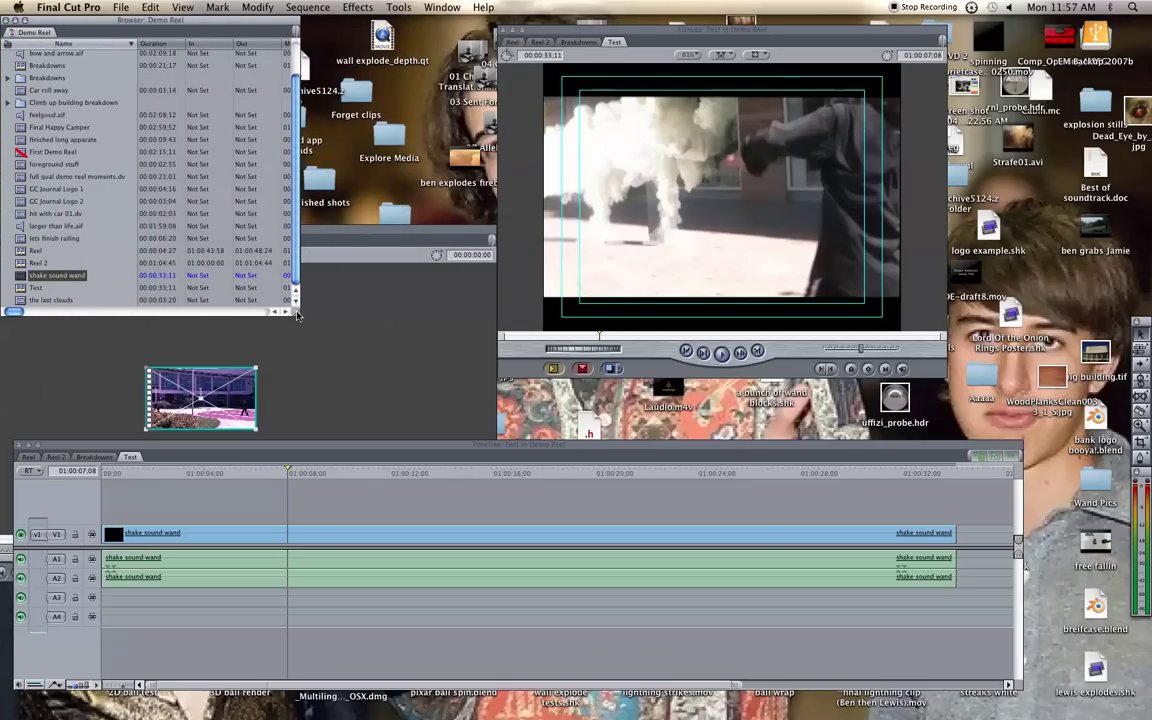
pyautogui.moveTo(293, 297); pyautogui.dragTo(481, 222)
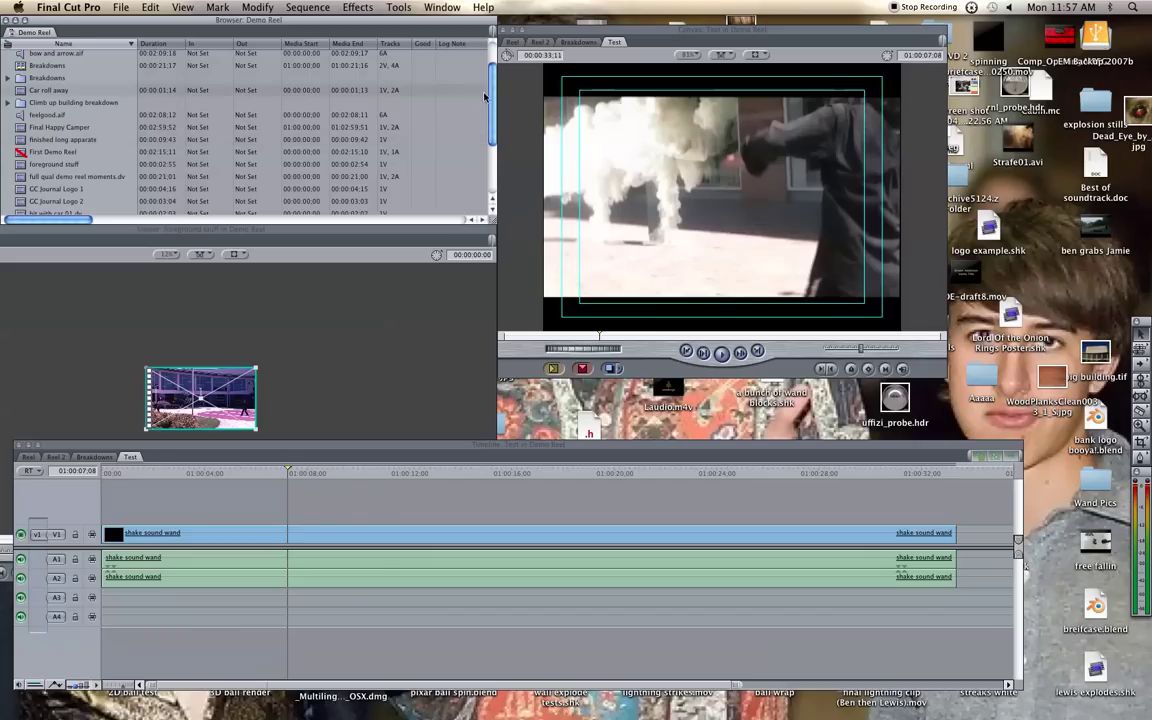
# - Scroll the Browser list up and nudge the Test sequence Timeline window slightly down and left
pyautogui.moveTo(493, 98); pyautogui.dragTo(493, 66)
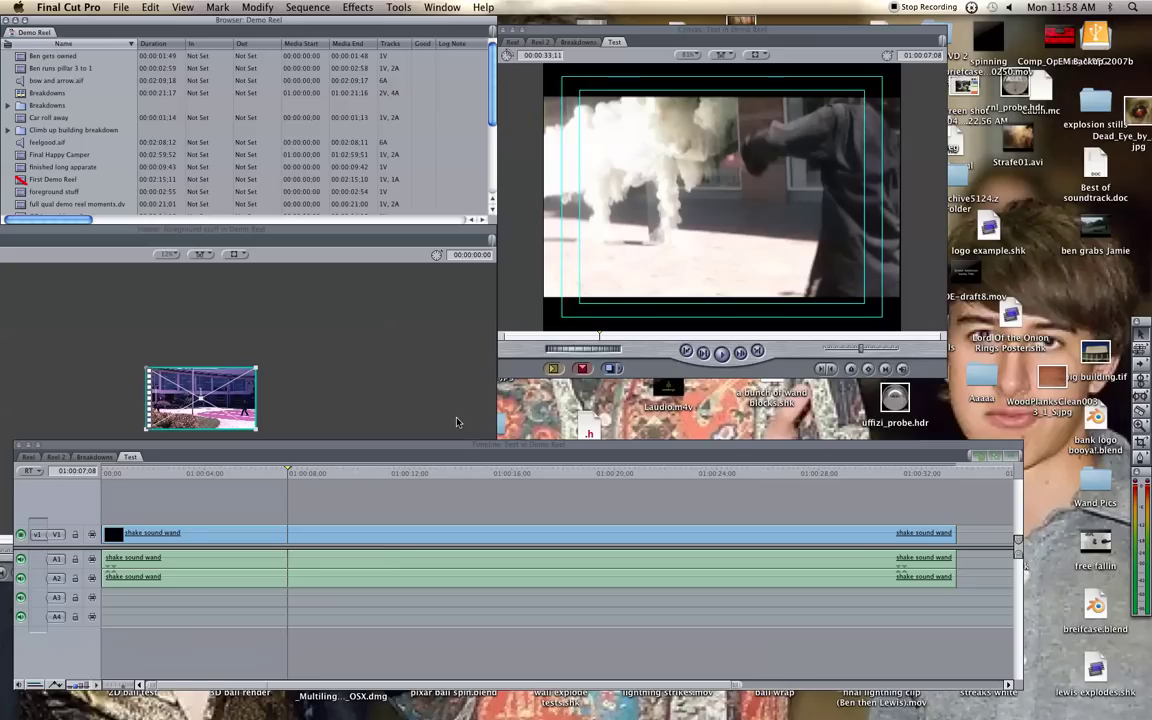
pyautogui.moveTo(473, 445); pyautogui.dragTo(457, 471)
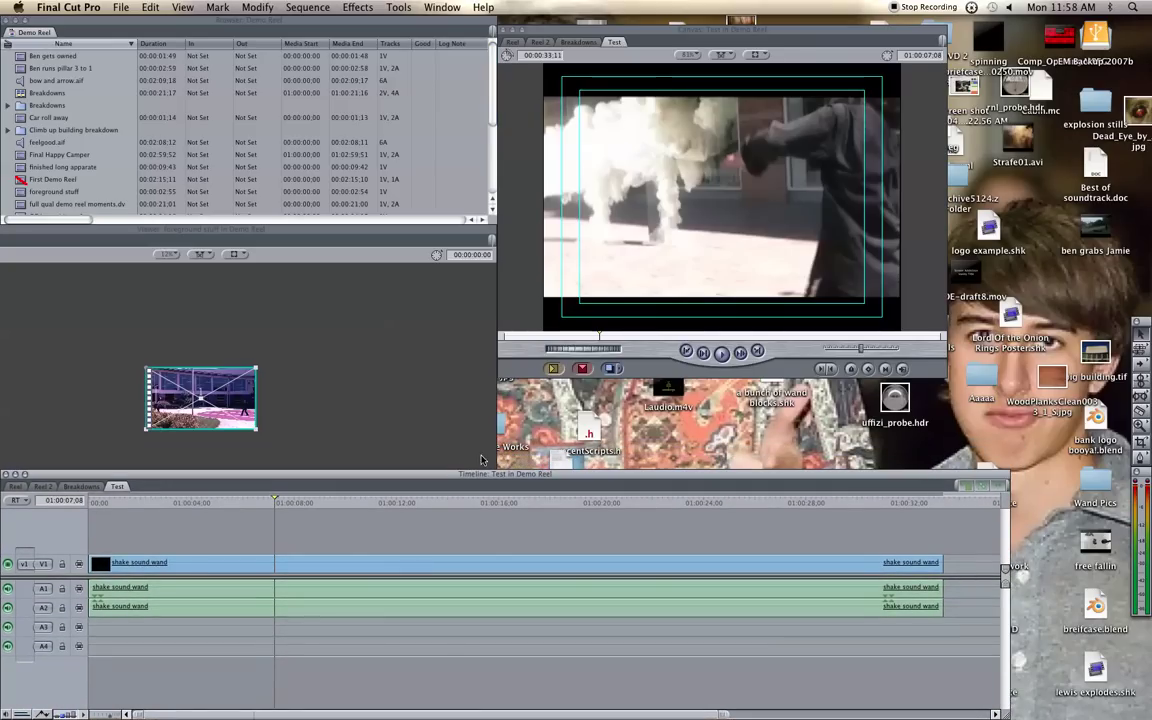